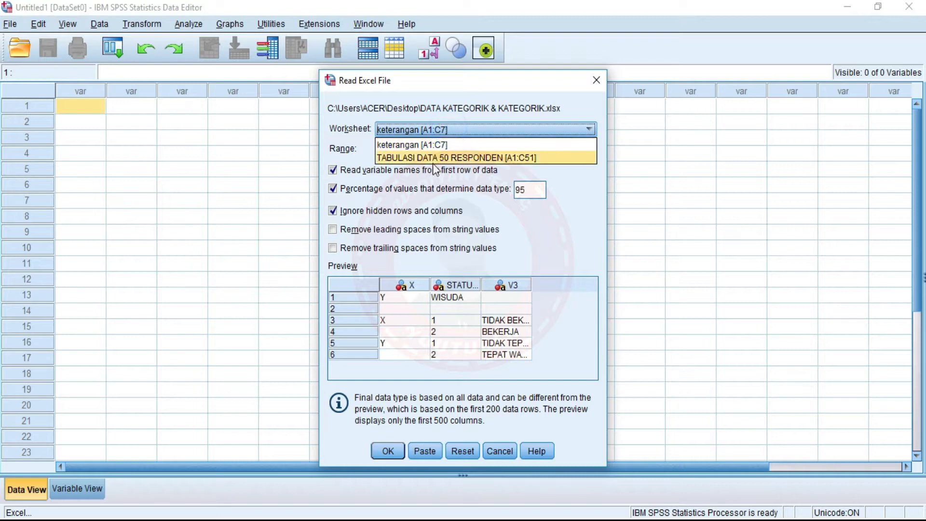
Step: Import the worksheet TABULASI DATA 50 RESPONDEN [A1:C51] from the Excel file, keeping the first row as variable names
{"action": "left_click", "coordinate": [434, 161]}
{"action": "left_click", "coordinate": [385, 449]}
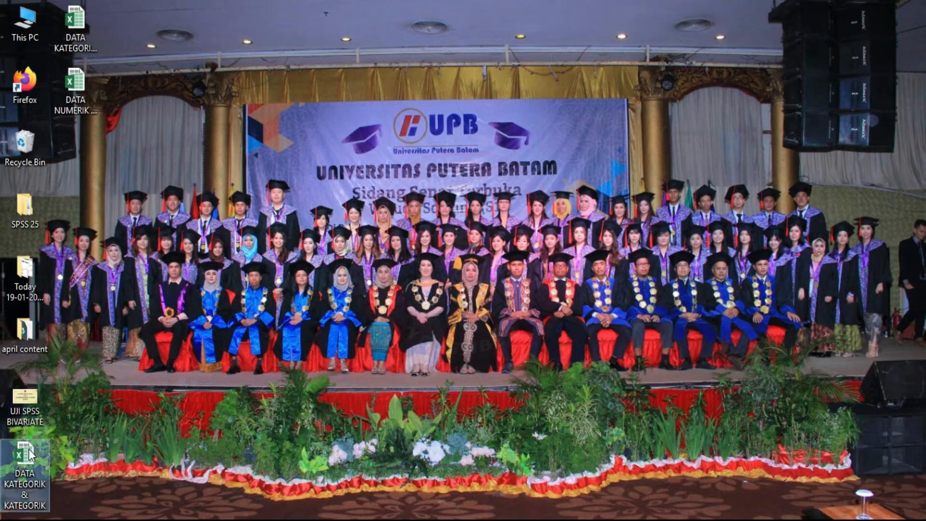
Step: Open the DATA KATEGORIK & KATEGORIK workbook in Excel and examine the keterangan sheet's category codes for X and Y
{"action": "double_click", "coordinate": [30, 464]}
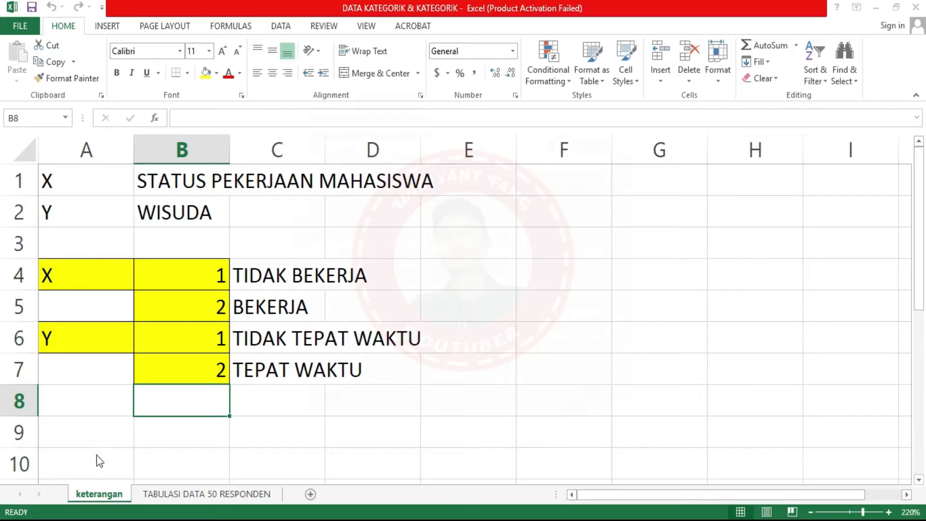
{"action": "left_click", "coordinate": [600, 401]}
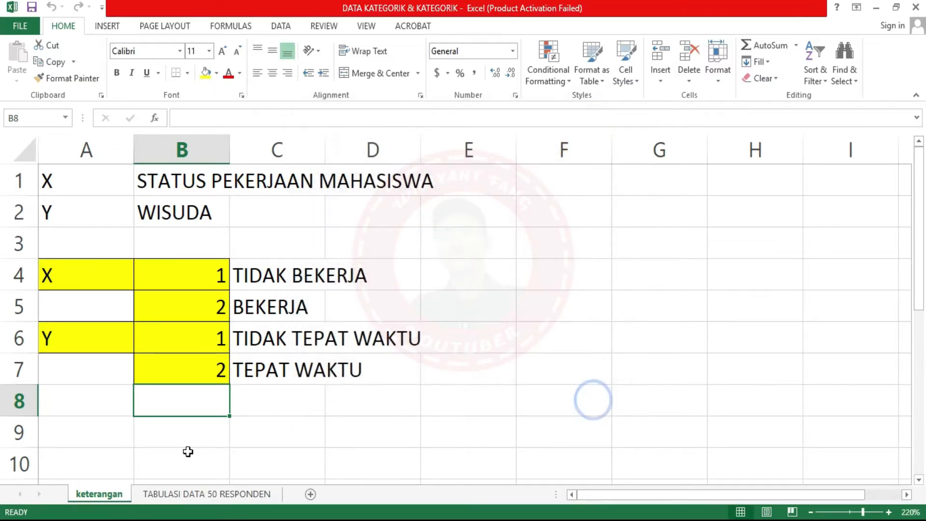
{"action": "left_click", "coordinate": [169, 496]}
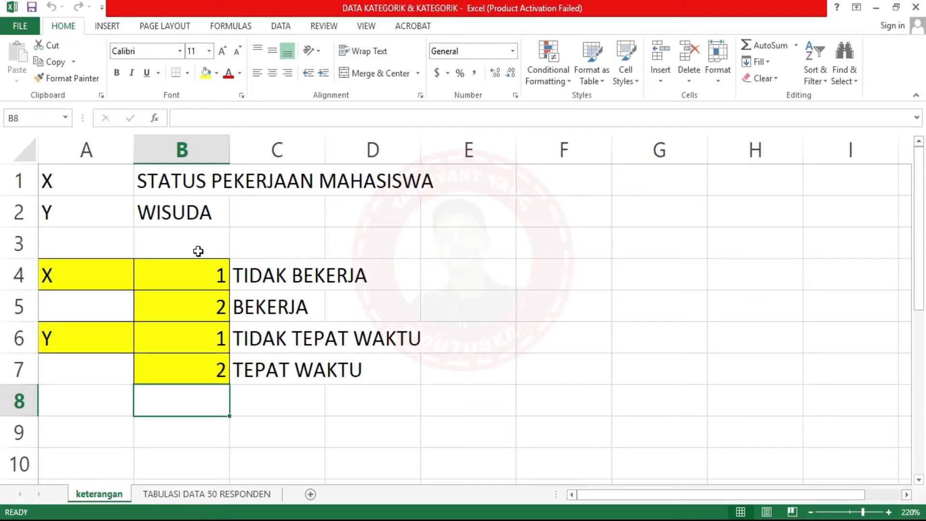
{"action": "left_click", "coordinate": [70, 275]}
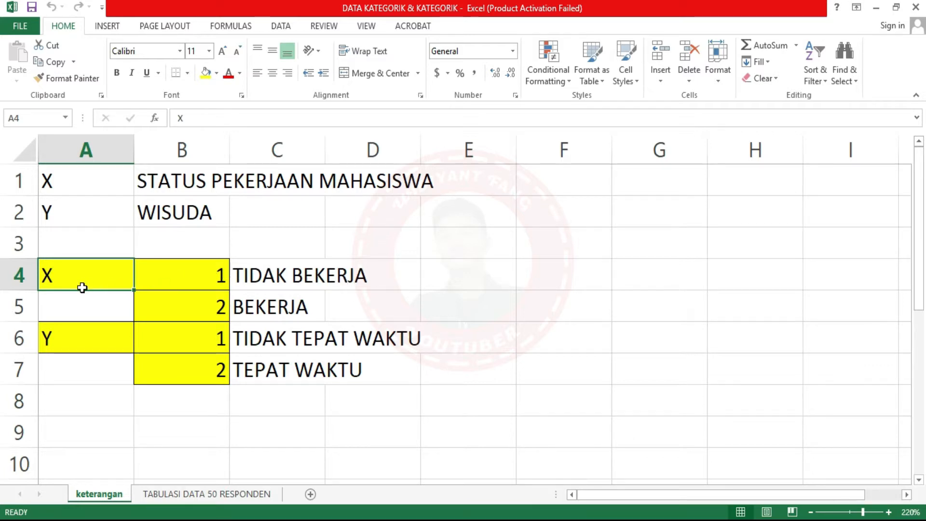
{"action": "left_click", "coordinate": [198, 304]}
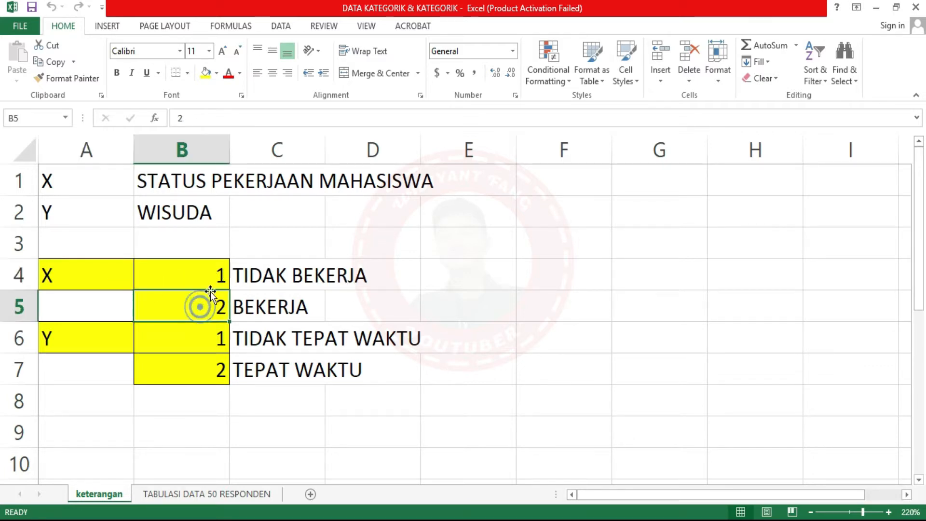
{"action": "left_click", "coordinate": [98, 338]}
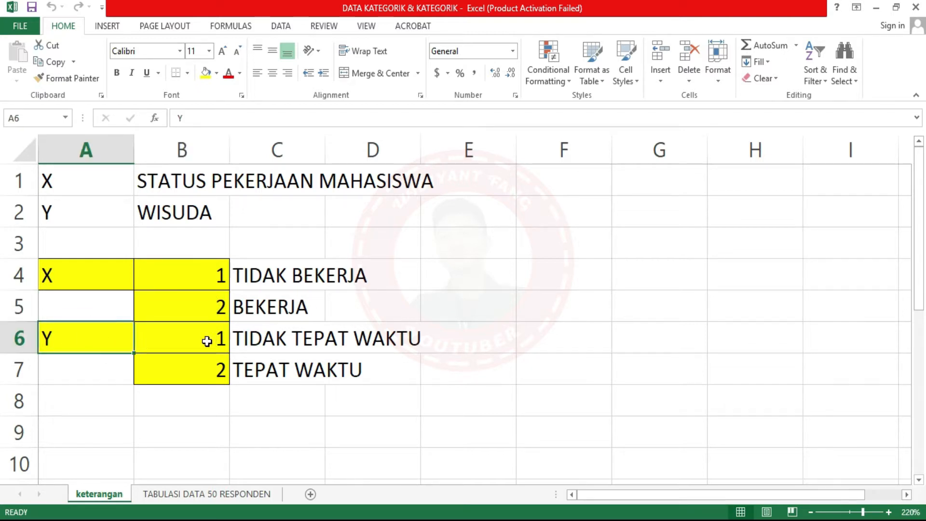
{"action": "left_click", "coordinate": [196, 381]}
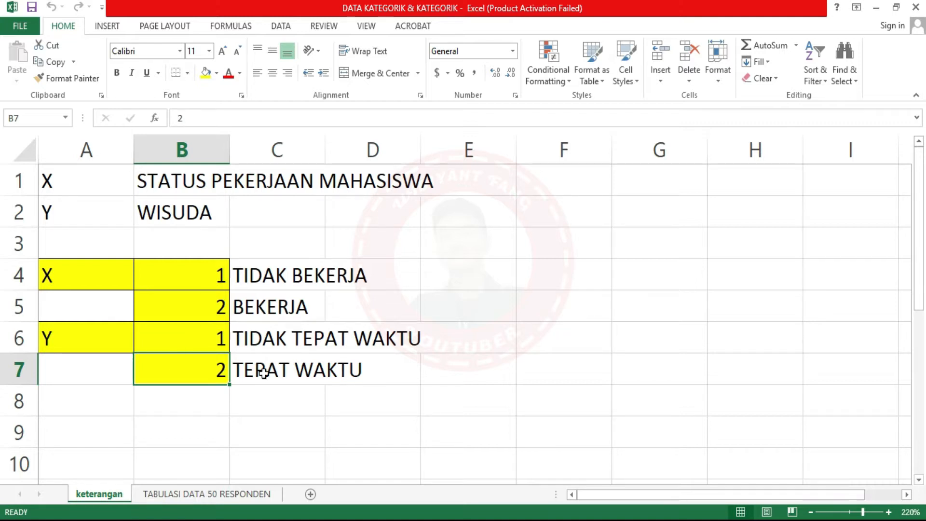
{"action": "left_click", "coordinate": [238, 310]}
{"action": "left_click", "coordinate": [262, 332]}
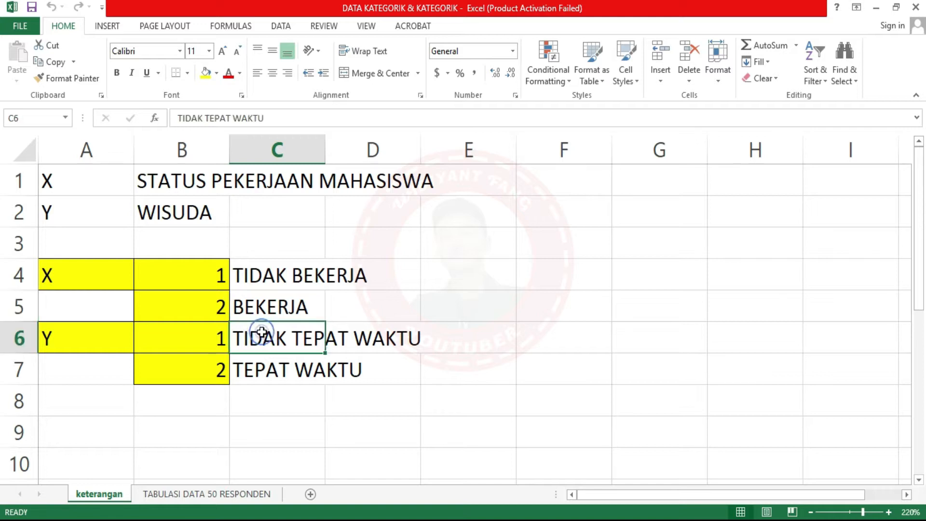
{"action": "left_click", "coordinate": [393, 340]}
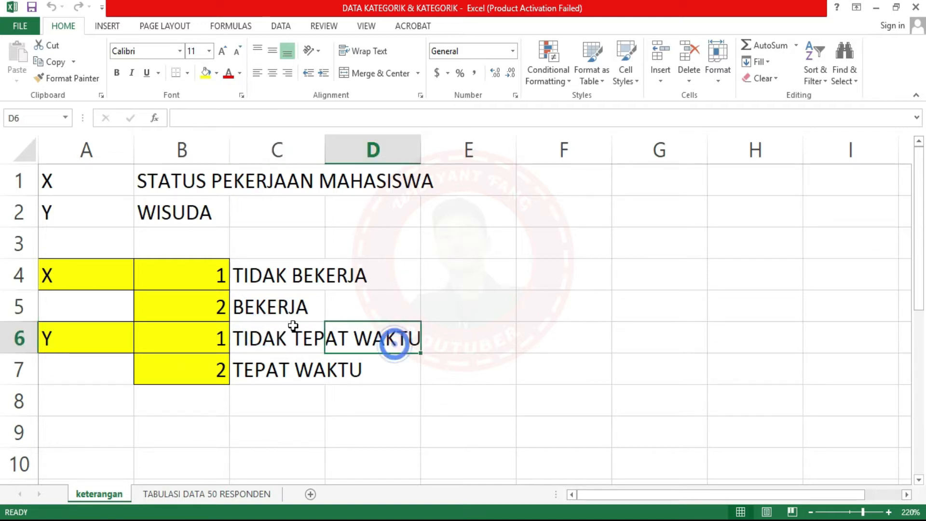
{"action": "left_click", "coordinate": [276, 307]}
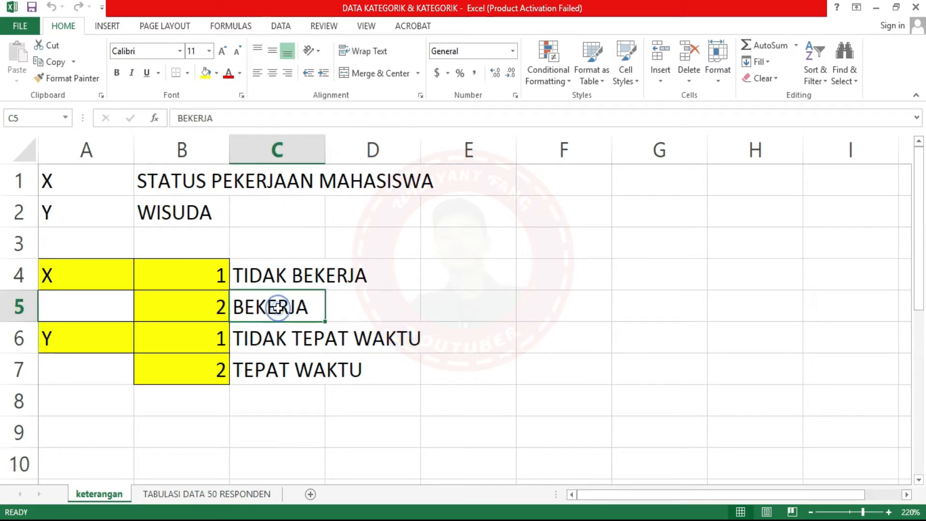
{"action": "left_click", "coordinate": [261, 377]}
Step: Review the X and Y values of all respondents on the TABULASI DATA 50 RESPONDEN sheet
{"action": "left_click", "coordinate": [238, 493]}
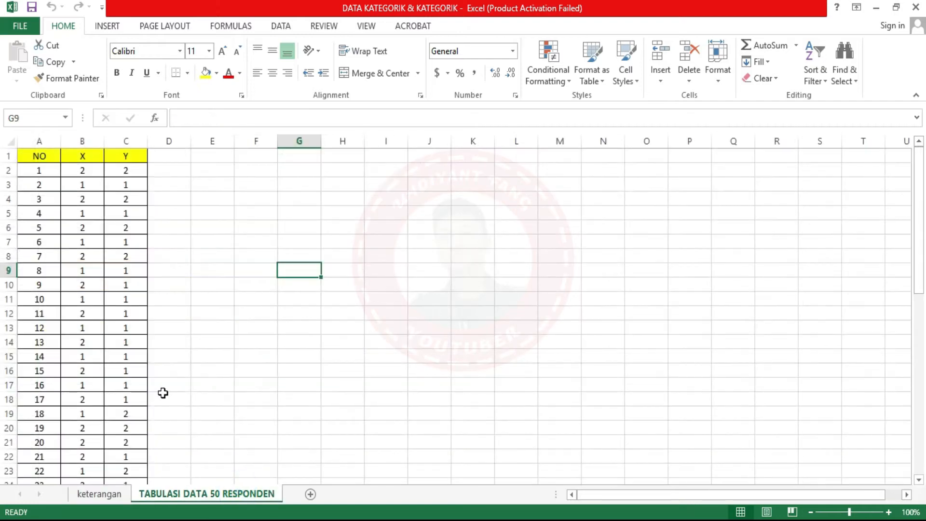
{"action": "scroll", "coordinate": [161, 393], "scroll_direction": "down", "scroll_amount": 17}
{"action": "scroll", "coordinate": [114, 429], "scroll_direction": "up", "scroll_amount": 6}
{"action": "scroll", "coordinate": [110, 436], "scroll_direction": "up", "scroll_amount": 11}
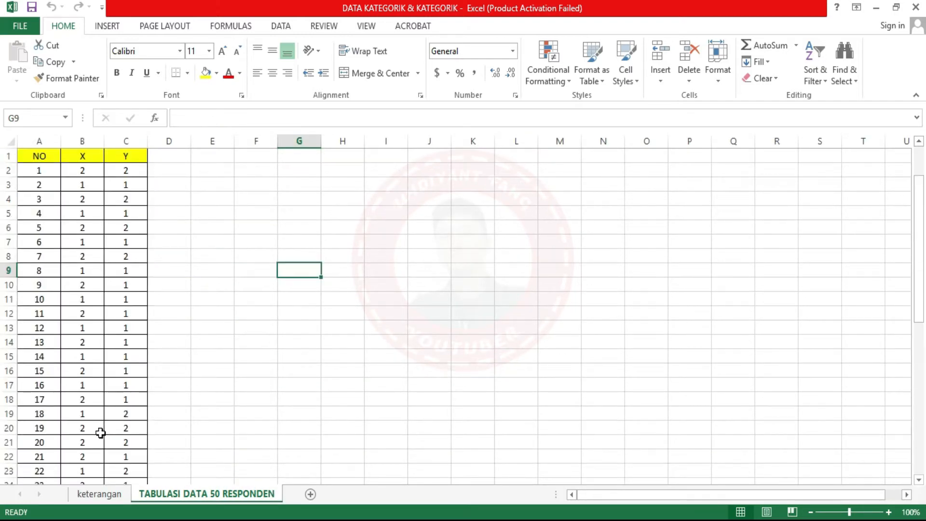
{"action": "left_click", "coordinate": [81, 171]}
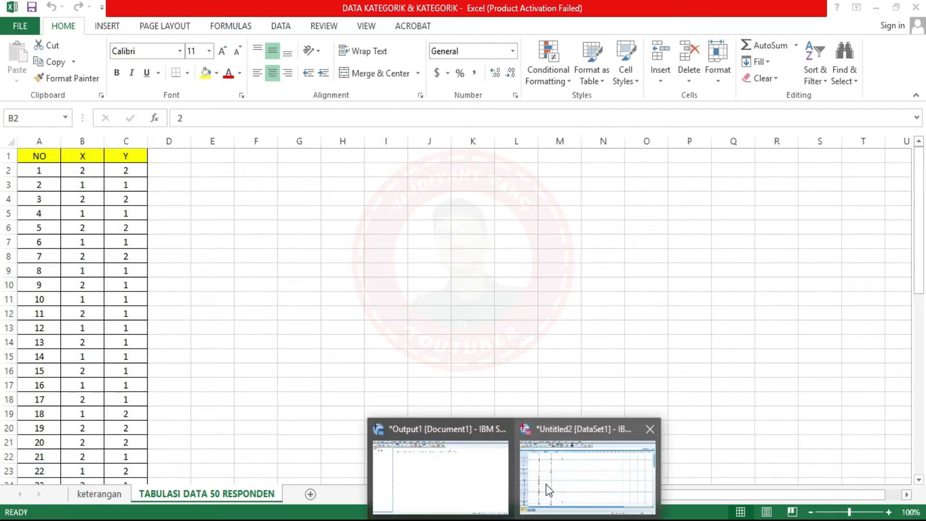
Step: Switch to the imported dataset in SPSS and set up a Crosstabs analysis with X as row and Y as column variable
{"action": "left_click", "coordinate": [543, 490]}
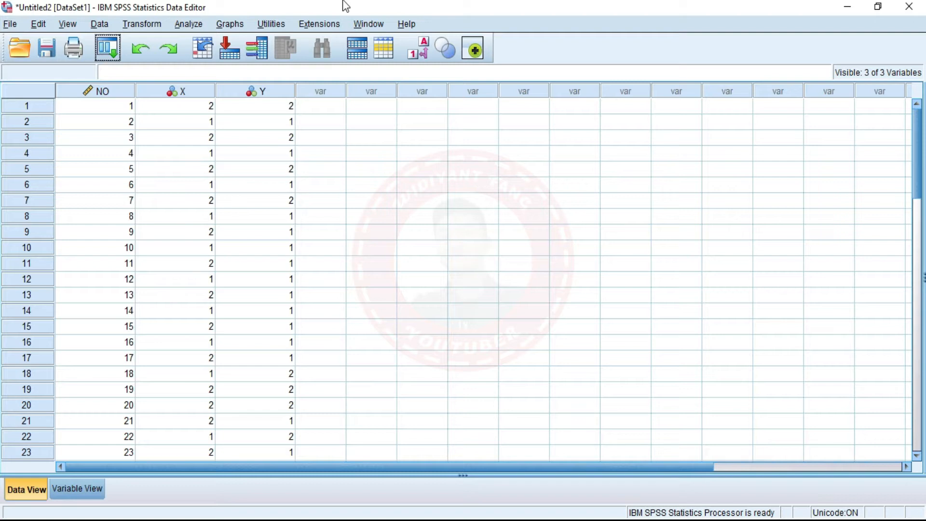
{"action": "left_click", "coordinate": [187, 24]}
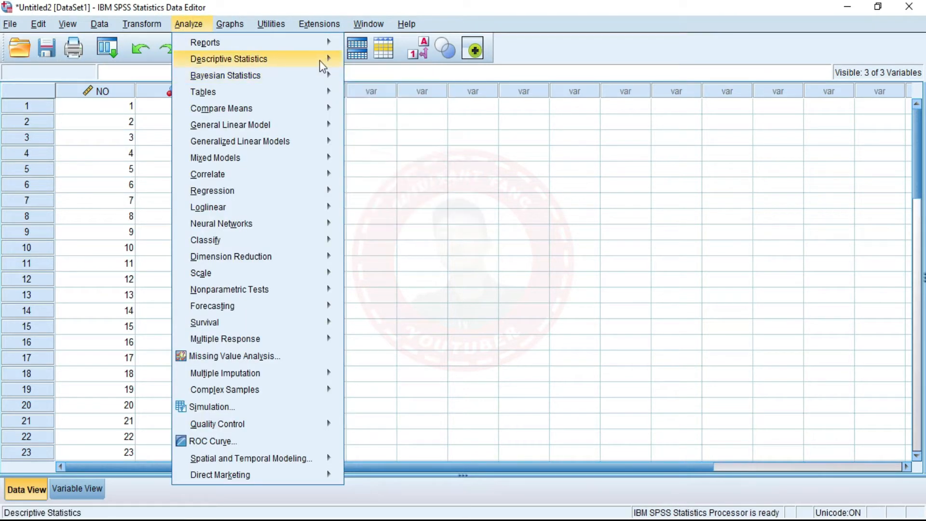
{"action": "mouse_move", "coordinate": [322, 66]}
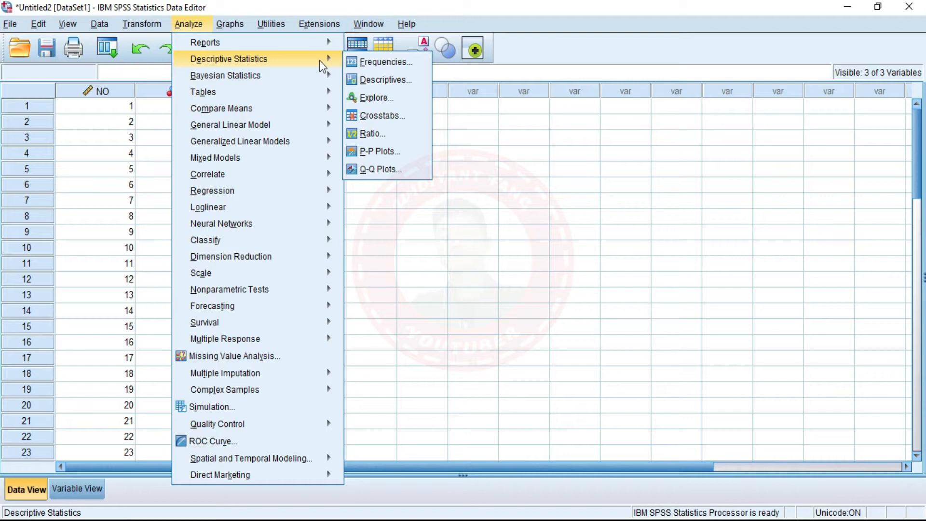
{"action": "left_click", "coordinate": [380, 116]}
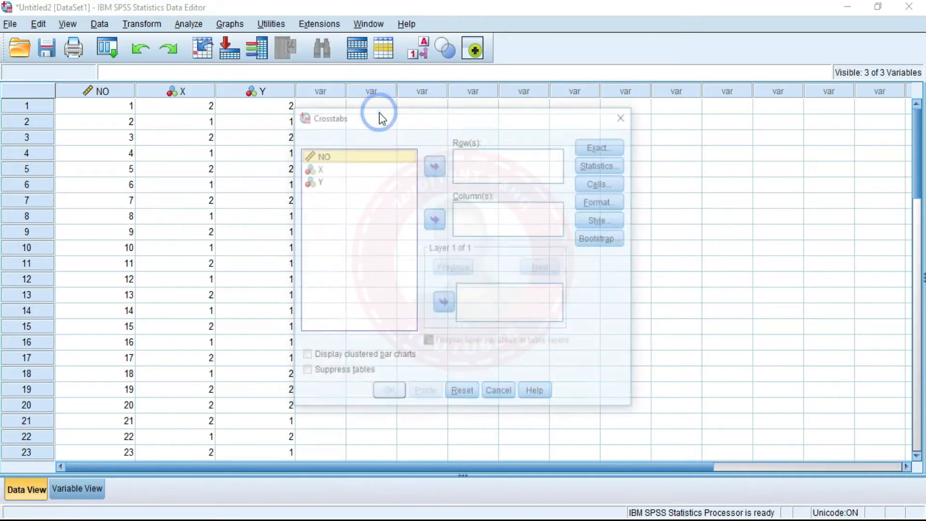
{"action": "left_click", "coordinate": [348, 167]}
{"action": "left_click", "coordinate": [349, 180]}
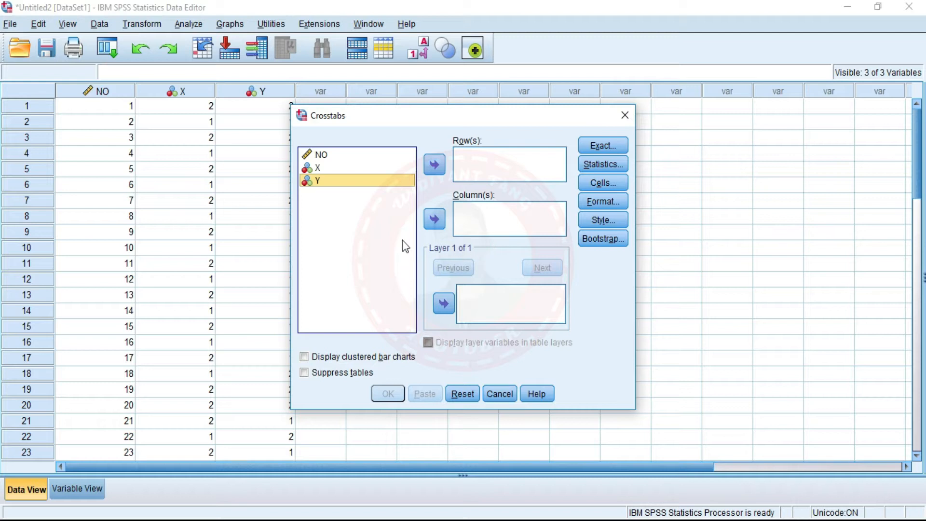
{"action": "left_click", "coordinate": [395, 168]}
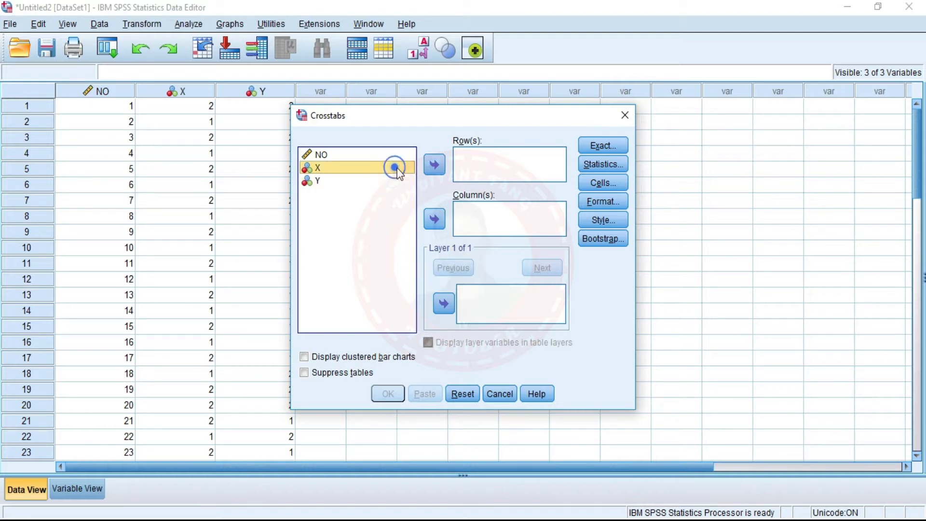
{"action": "left_click", "coordinate": [434, 165]}
{"action": "left_click", "coordinate": [372, 166]}
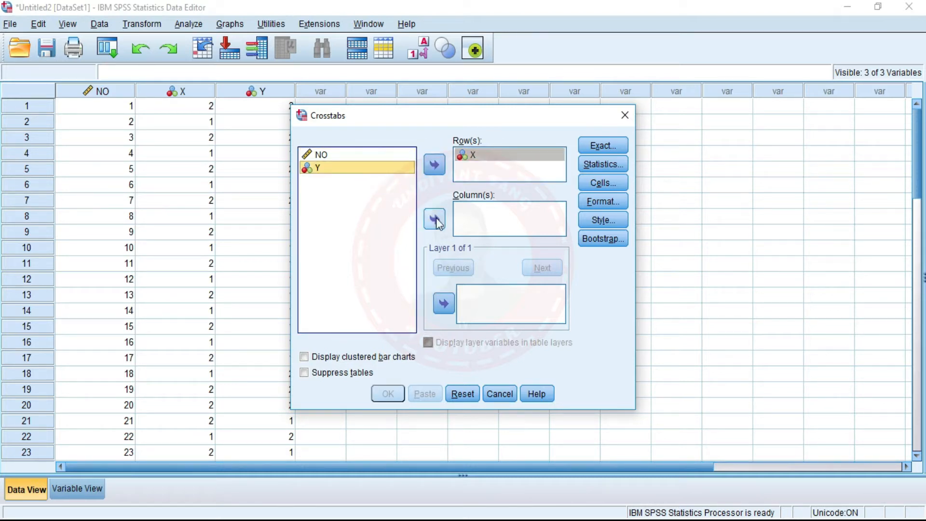
{"action": "left_click", "coordinate": [436, 221]}
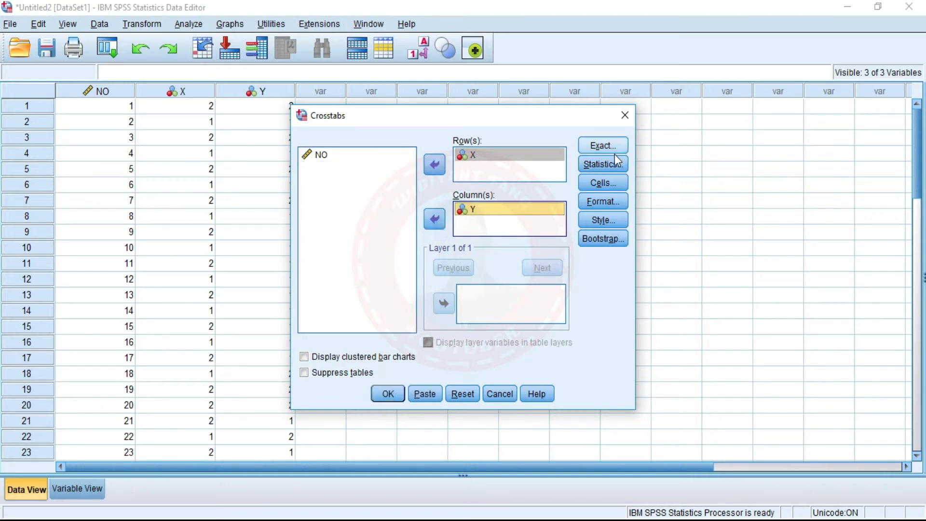
Step: Include the Chi-square and Risk statistics in the crosstabs analysis
{"action": "left_click", "coordinate": [603, 164]}
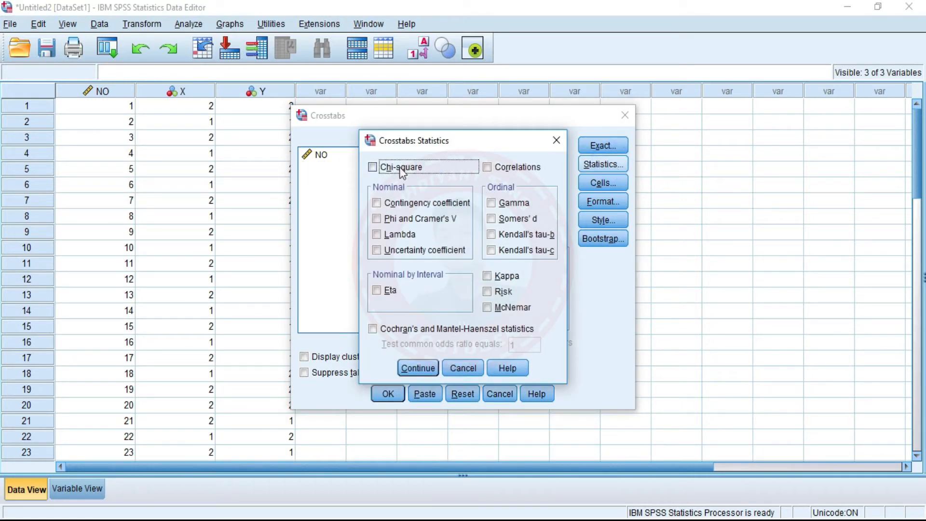
{"action": "left_click", "coordinate": [389, 176]}
{"action": "left_click", "coordinate": [498, 297]}
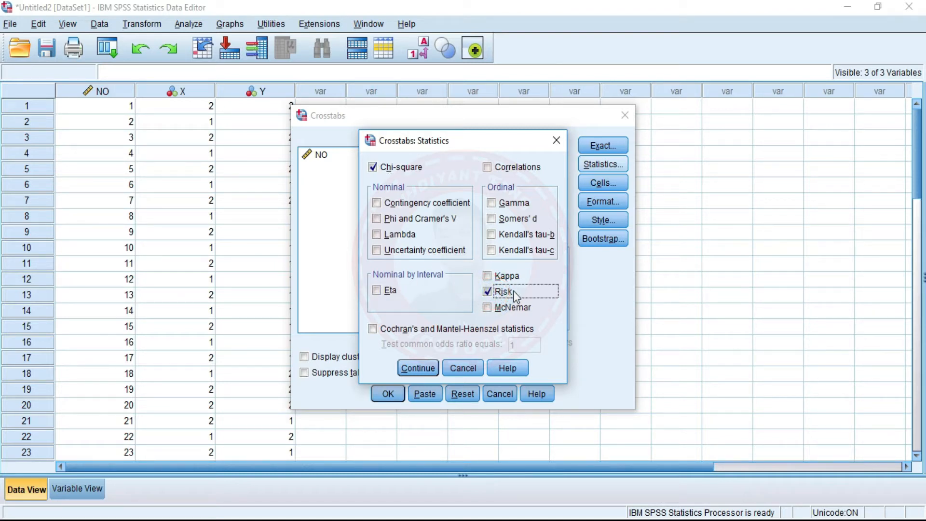
{"action": "left_click", "coordinate": [417, 370]}
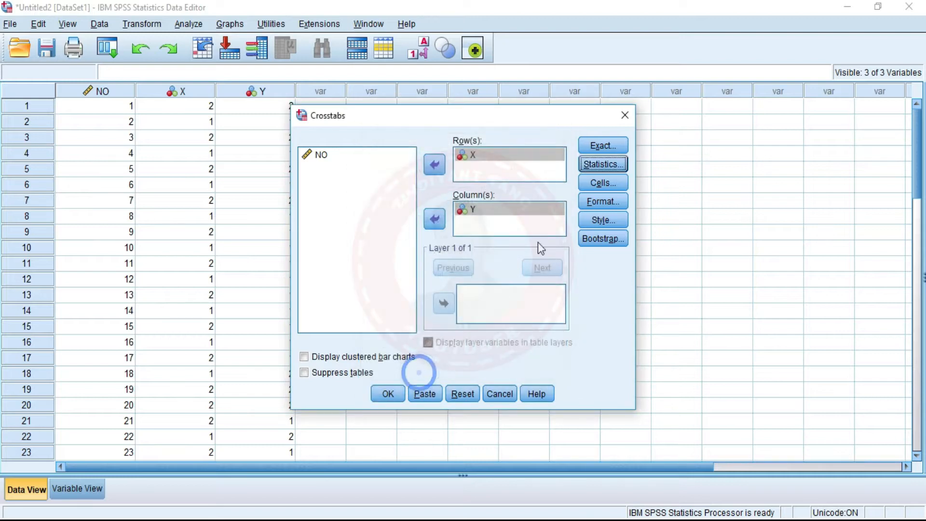
Step: Add row percentages to the crosstab cells and run the analysis
{"action": "left_click", "coordinate": [601, 184]}
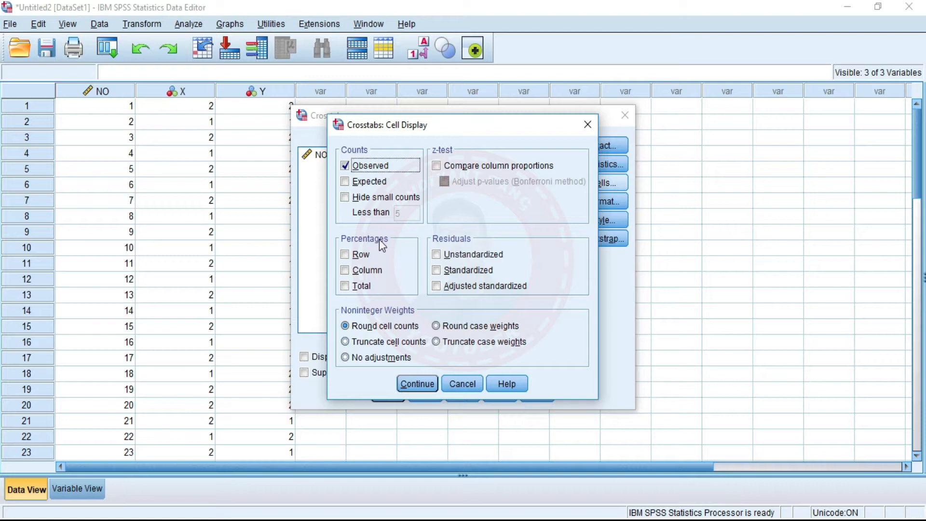
{"action": "left_click", "coordinate": [370, 259]}
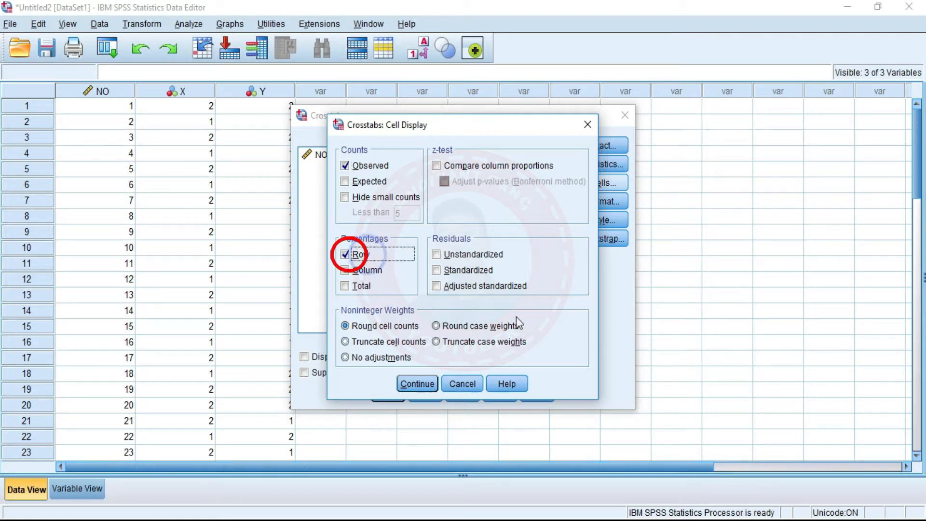
{"action": "left_click", "coordinate": [416, 383]}
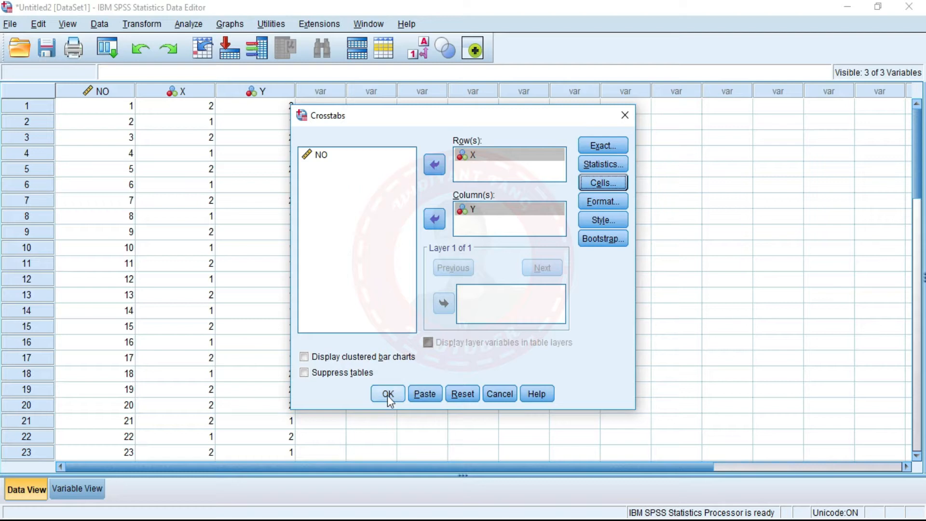
{"action": "left_click", "coordinate": [386, 394]}
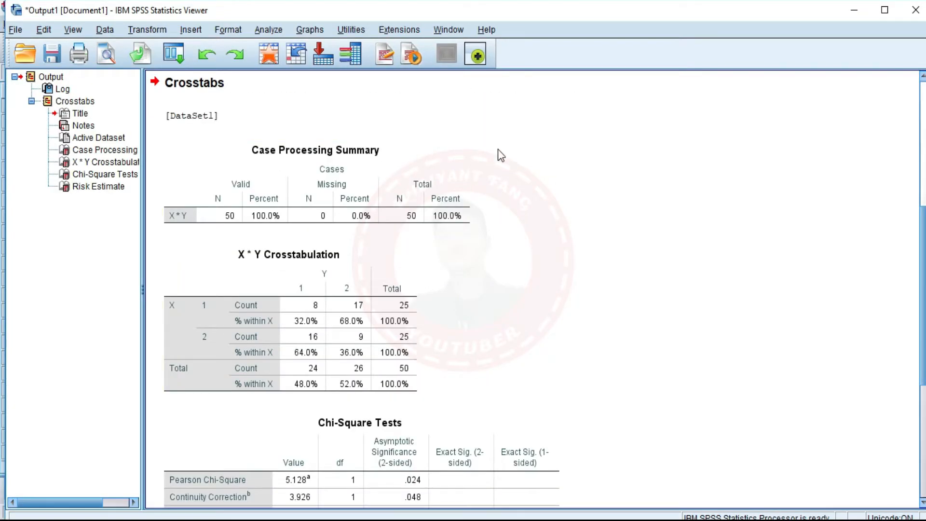
Step: Examine the X * Y Crosstabulation, Chi-Square Tests and Risk Estimate tables in the output
{"action": "scroll", "coordinate": [569, 309], "scroll_direction": "down", "scroll_amount": 2}
{"action": "scroll", "coordinate": [385, 434], "scroll_direction": "down", "scroll_amount": 3}
{"action": "scroll", "coordinate": [367, 359], "scroll_direction": "up", "scroll_amount": 5}
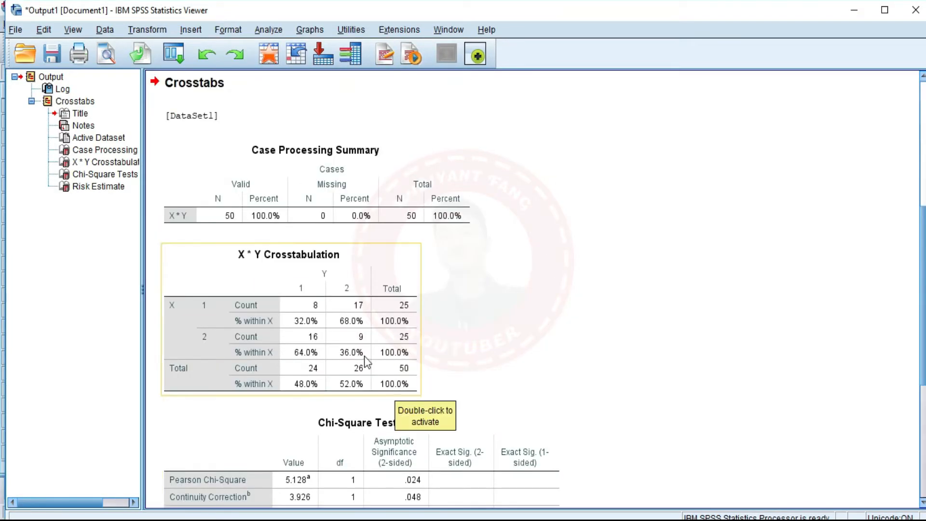
{"action": "scroll", "coordinate": [367, 395], "scroll_direction": "down", "scroll_amount": 5}
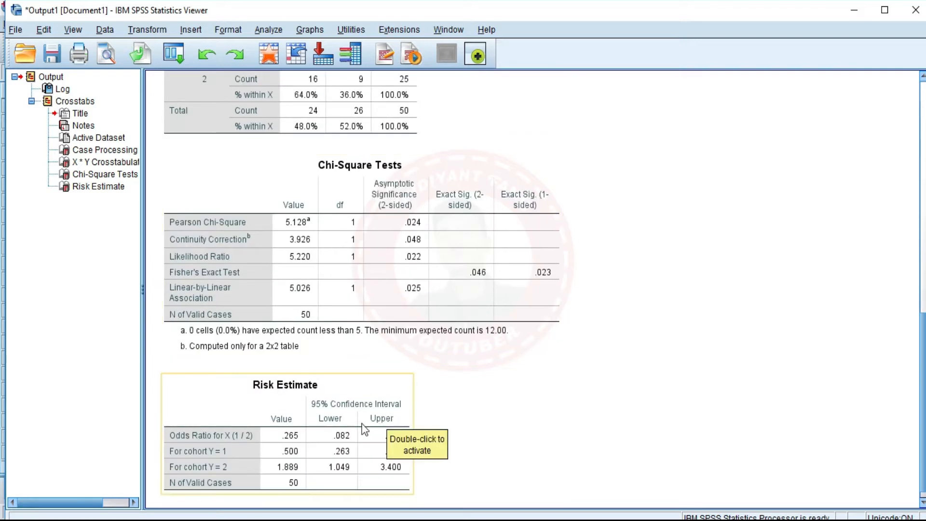
{"action": "scroll", "coordinate": [306, 434], "scroll_direction": "down", "scroll_amount": 1}
{"action": "scroll", "coordinate": [306, 434], "scroll_direction": "up", "scroll_amount": 10}
{"action": "scroll", "coordinate": [305, 434], "scroll_direction": "down", "scroll_amount": 5}
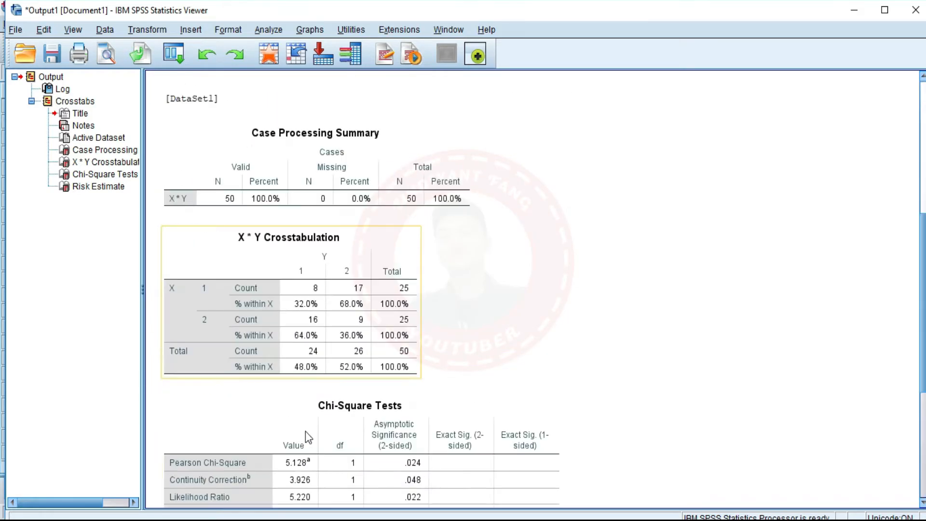
{"action": "scroll", "coordinate": [306, 431], "scroll_direction": "down", "scroll_amount": 5}
{"action": "scroll", "coordinate": [305, 431], "scroll_direction": "up", "scroll_amount": 5}
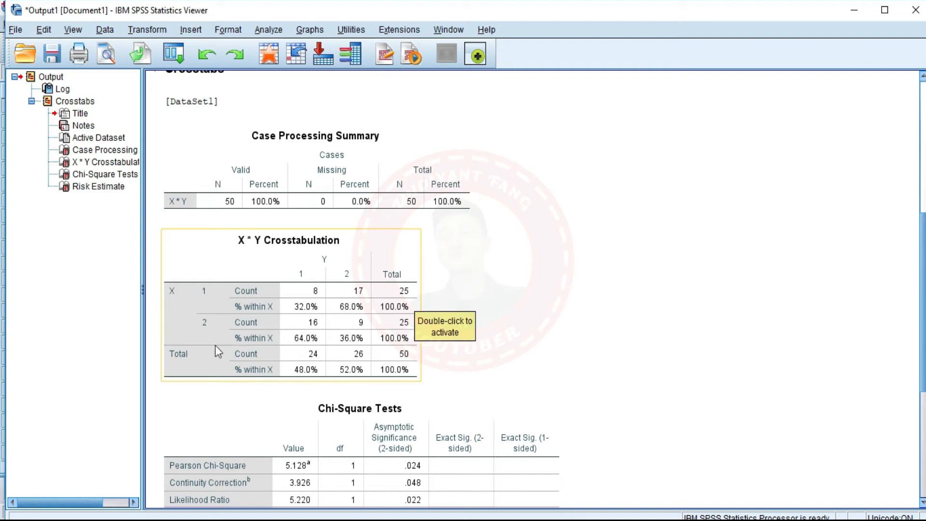
{"action": "left_click", "coordinate": [205, 294]}
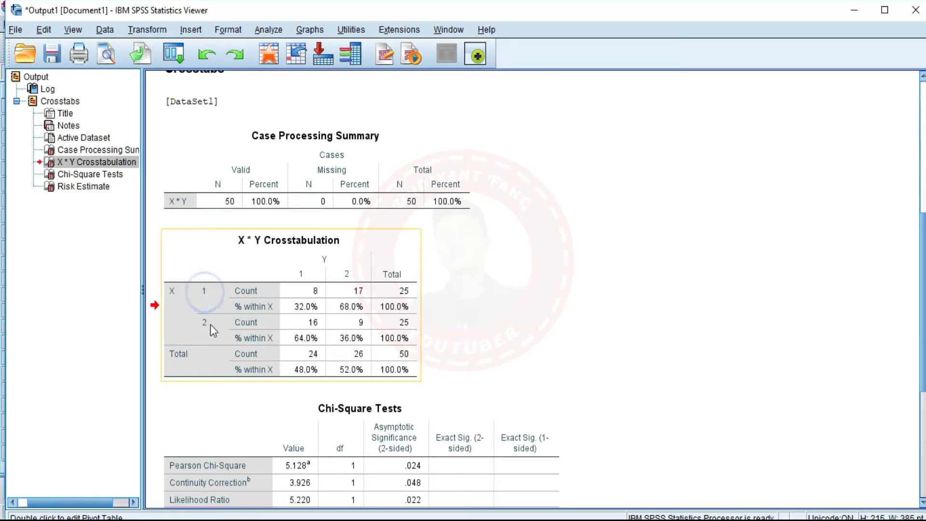
Step: Return to the dataset's variable definitions and label variable X as "STATUS PEKERJAAN MAHASISWA"
{"action": "left_click", "coordinate": [851, 19]}
{"action": "left_click", "coordinate": [90, 488]}
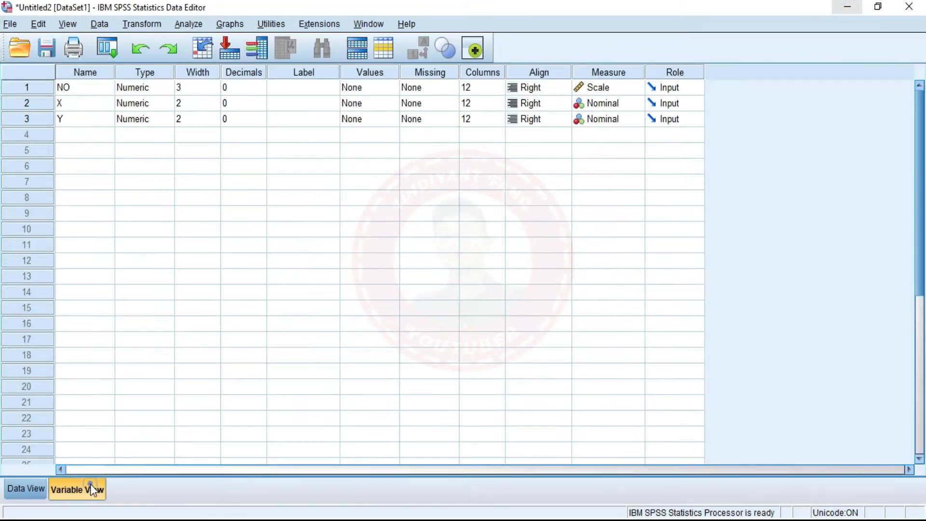
{"action": "left_click", "coordinate": [97, 103]}
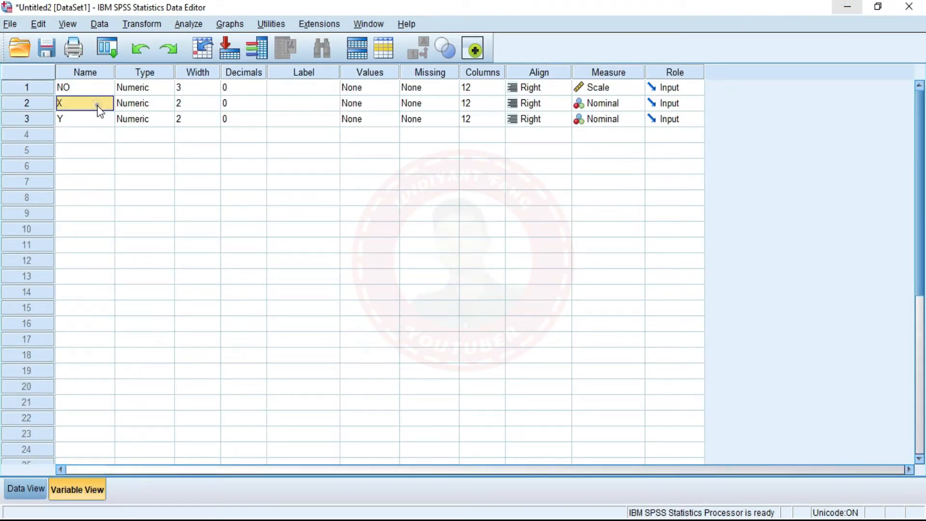
{"action": "left_click", "coordinate": [305, 106]}
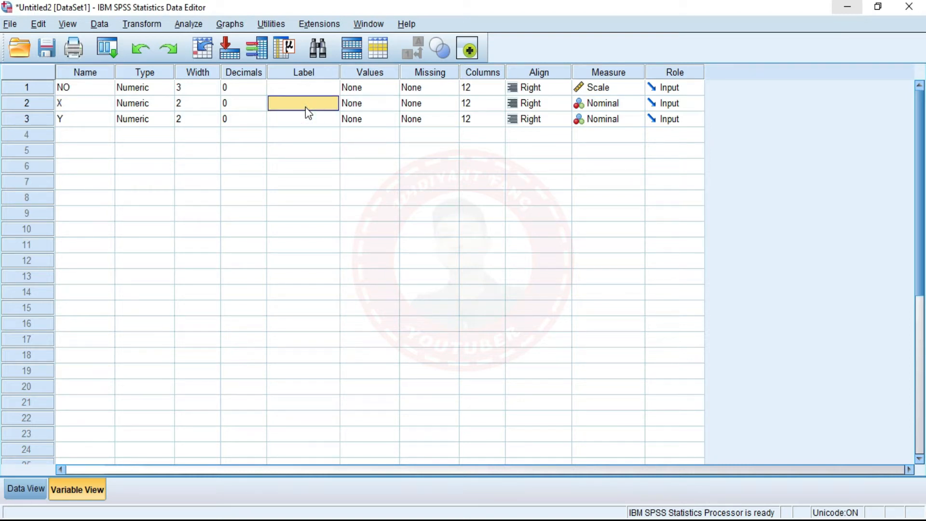
{"action": "type", "text": "stat"}
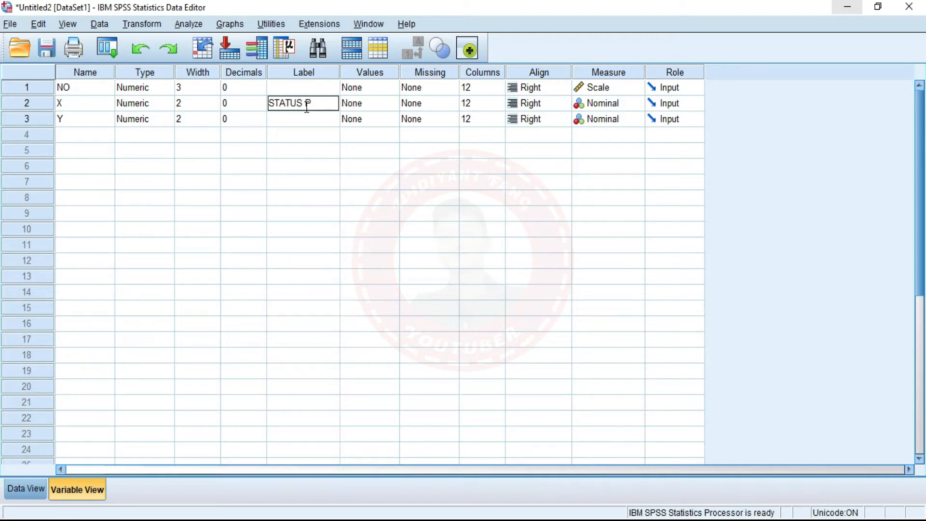
{"action": "type", "text": "US PEKERJAAN MAHAS"}
{"action": "type", "text": "ISWA"}
Step: Label variable Y as "WISUDA" and widen the Label column to fit the full label of X
{"action": "left_click", "coordinate": [306, 118]}
{"action": "left_click_drag", "start_coordinate": [339, 70], "coordinate": [421, 104]}
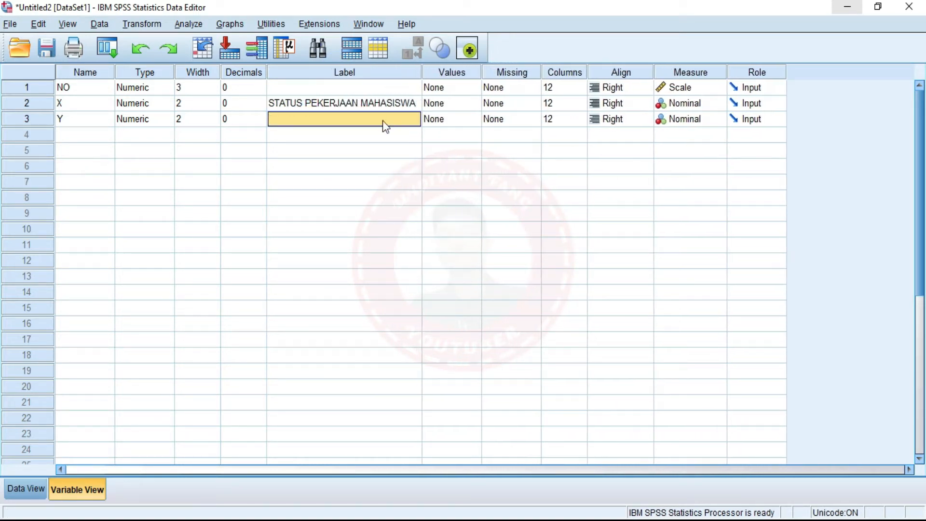
{"action": "type", "text": "WISUD"}
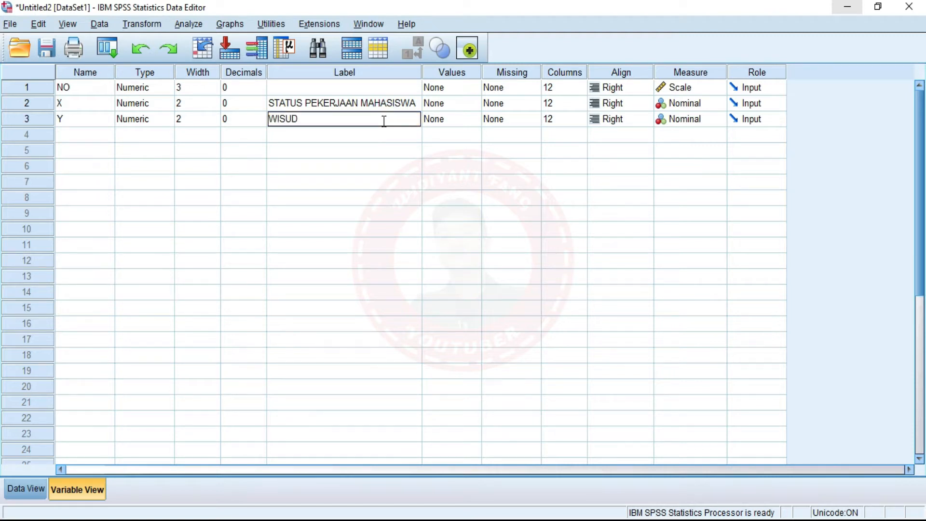
{"action": "type", "text": "A"}
Step: Define the value labels of variable X as 1 = "TIDAK BEKERJA" and 2 = "BEKERJA"
{"action": "left_click", "coordinate": [473, 105]}
{"action": "left_click", "coordinate": [472, 104]}
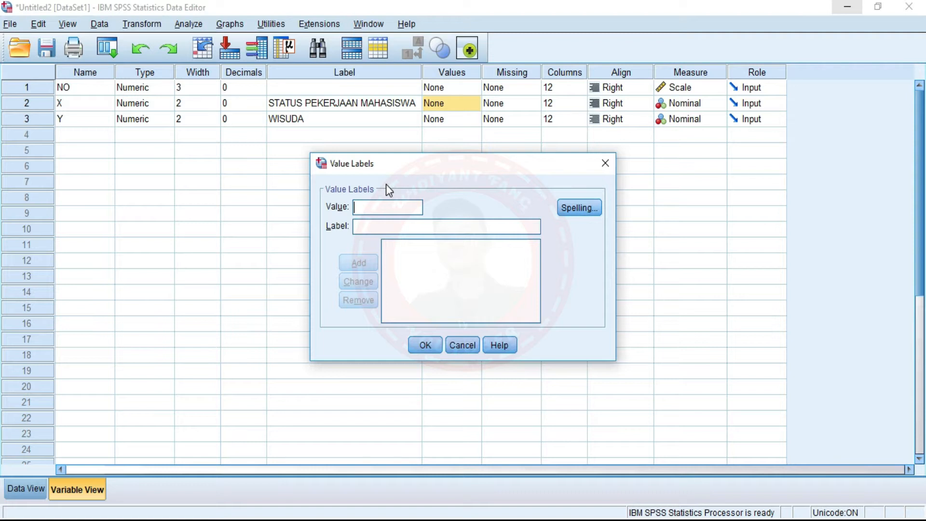
{"action": "type", "text": "1"}
{"action": "key", "text": "Tab"}
{"action": "type", "text": "TIDAK "}
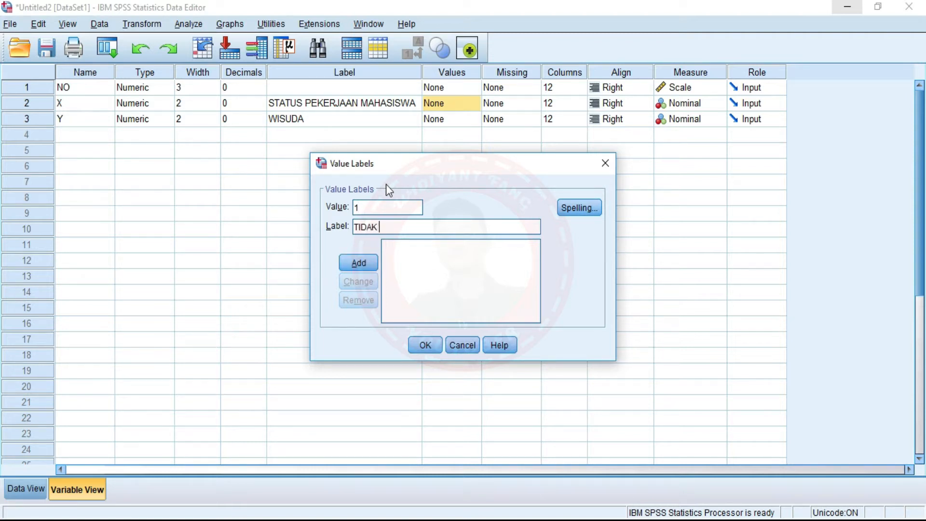
{"action": "type", "text": "BEKERJA"}
{"action": "left_click", "coordinate": [358, 262]}
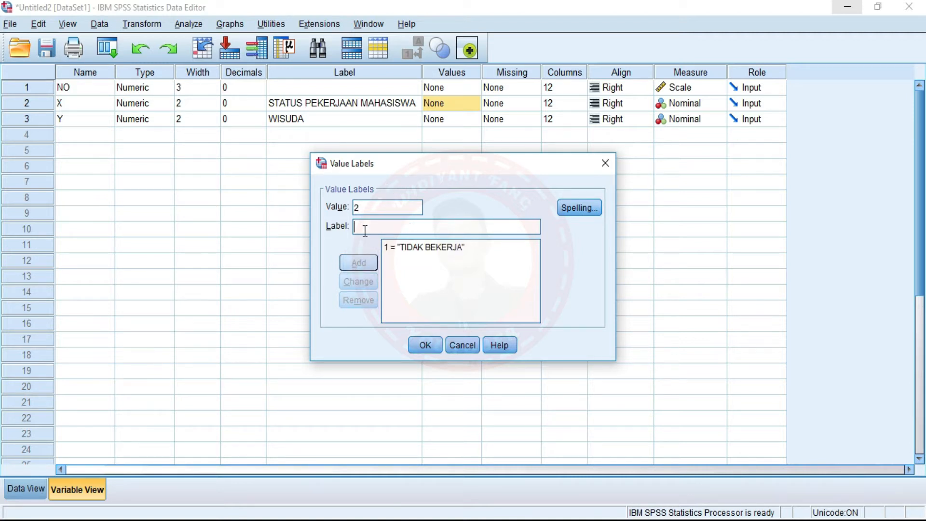
{"action": "type", "text": "BEKERJA"}
{"action": "left_click", "coordinate": [359, 263]}
{"action": "left_click", "coordinate": [425, 344]}
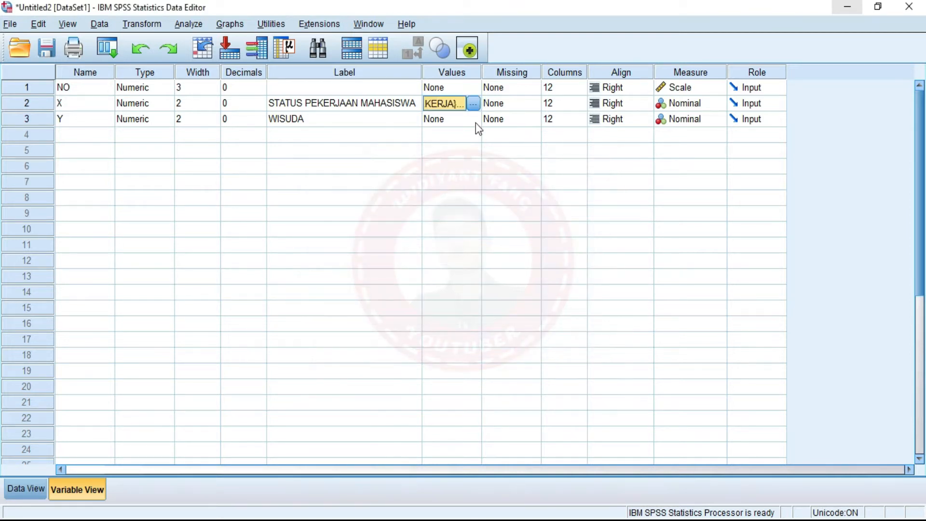
Step: Define the value labels of variable Y as 1 = "TIDAK TEPAT WAKTU" and 2 = "TEPAT WAKTU", and return to the data view
{"action": "left_click", "coordinate": [475, 124]}
{"action": "left_click", "coordinate": [474, 119]}
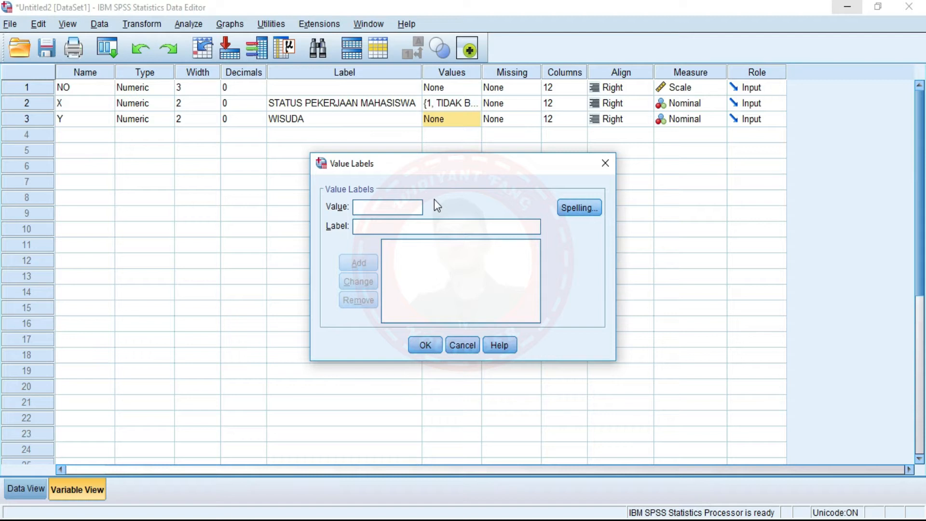
{"action": "type", "text": "1"}
{"action": "key", "text": "Tab"}
{"action": "type", "text": "TIDA"}
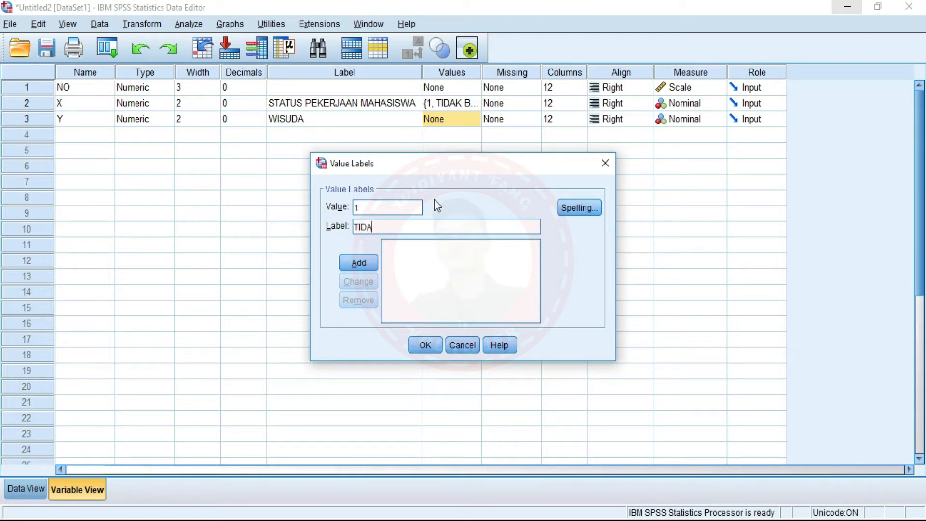
{"action": "type", "text": "K TEPAT WAKTU"}
{"action": "key", "text": "Return"}
{"action": "type", "text": "2"}
{"action": "key", "text": "Tab"}
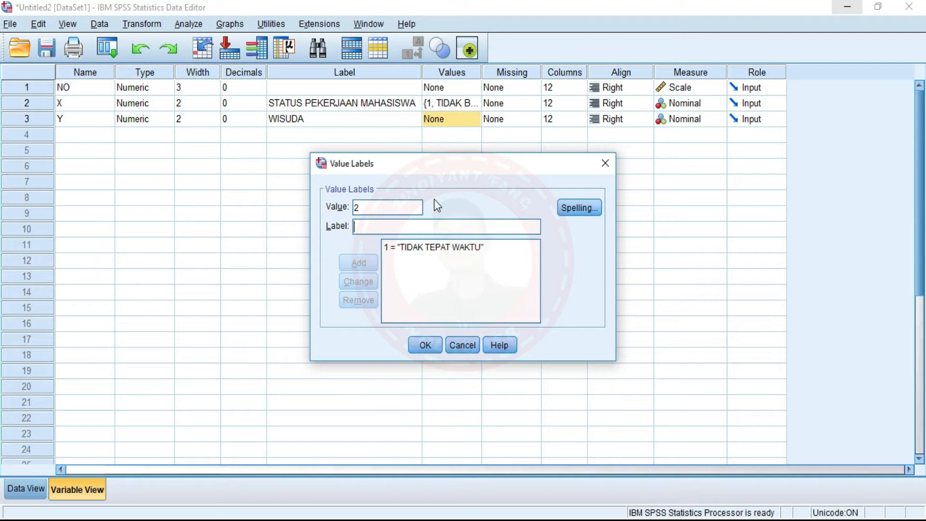
{"action": "type", "text": "TEPAT WAKTU"}
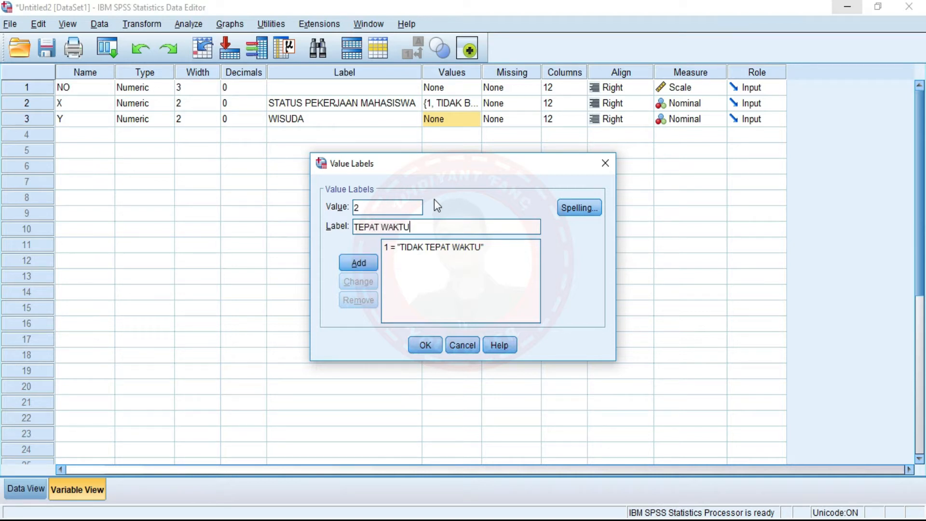
{"action": "left_click", "coordinate": [369, 262]}
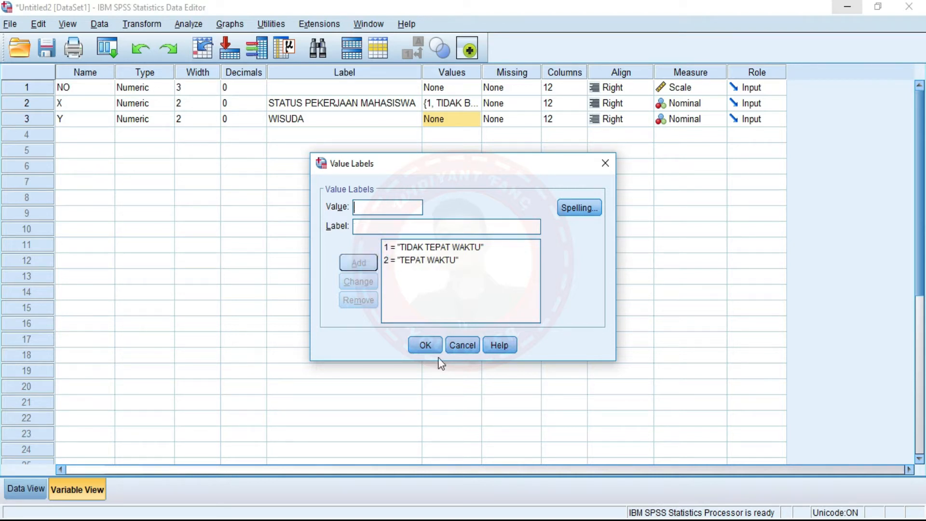
{"action": "left_click", "coordinate": [427, 345]}
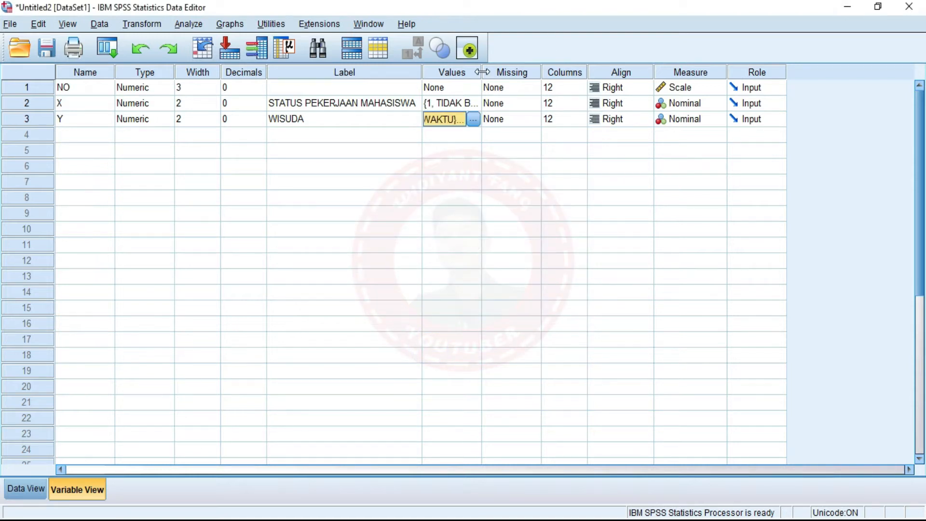
{"action": "left_click_drag", "start_coordinate": [481, 71], "coordinate": [575, 99]}
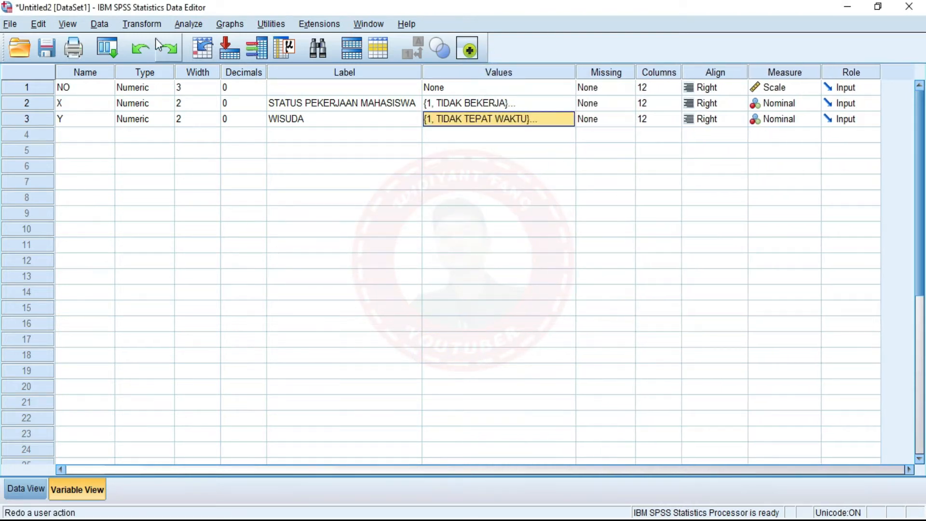
{"action": "left_click", "coordinate": [23, 488]}
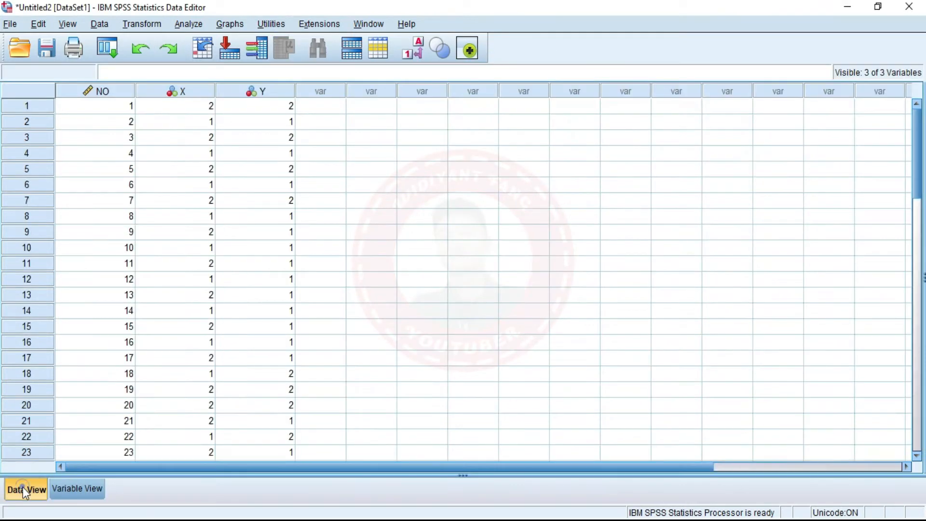
{"action": "left_click", "coordinate": [196, 25]}
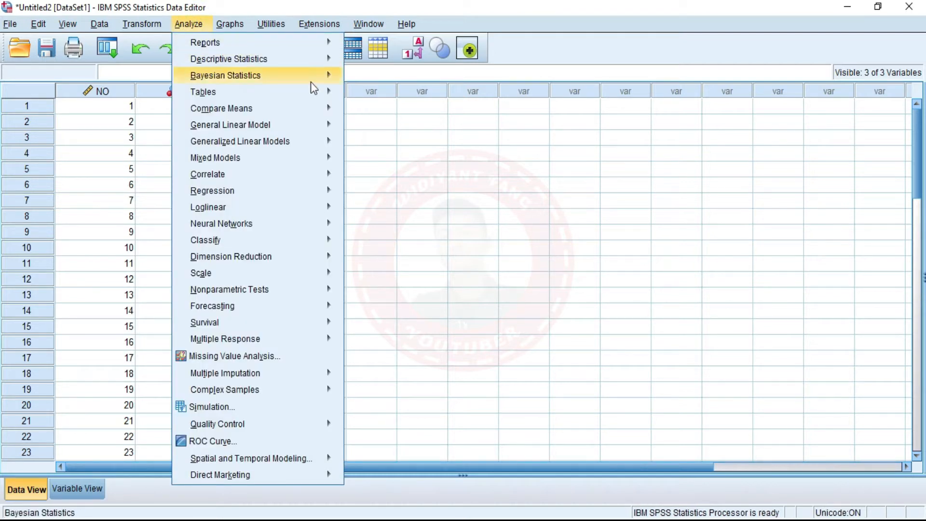
{"action": "mouse_move", "coordinate": [322, 65]}
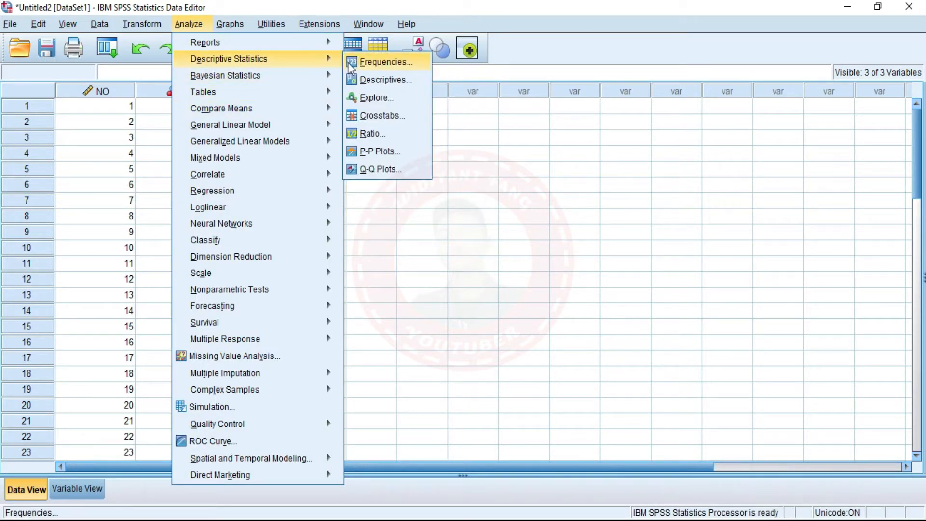
{"action": "left_click", "coordinate": [389, 98]}
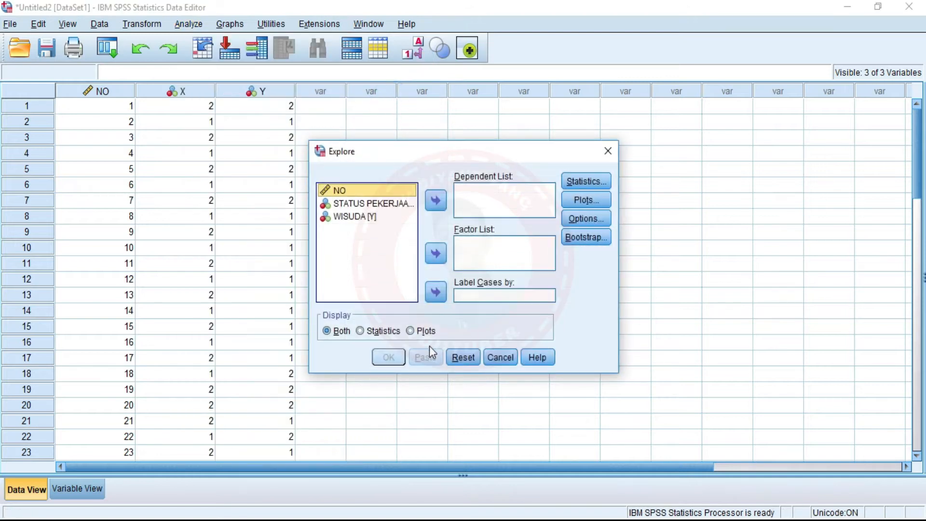
Step: Rerun the Crosstabs analysis with the labelled row variable STATUS PEKERJAAN MAHASISWA and column variable WISUDA, keeping the existing settings
{"action": "left_click", "coordinate": [187, 23]}
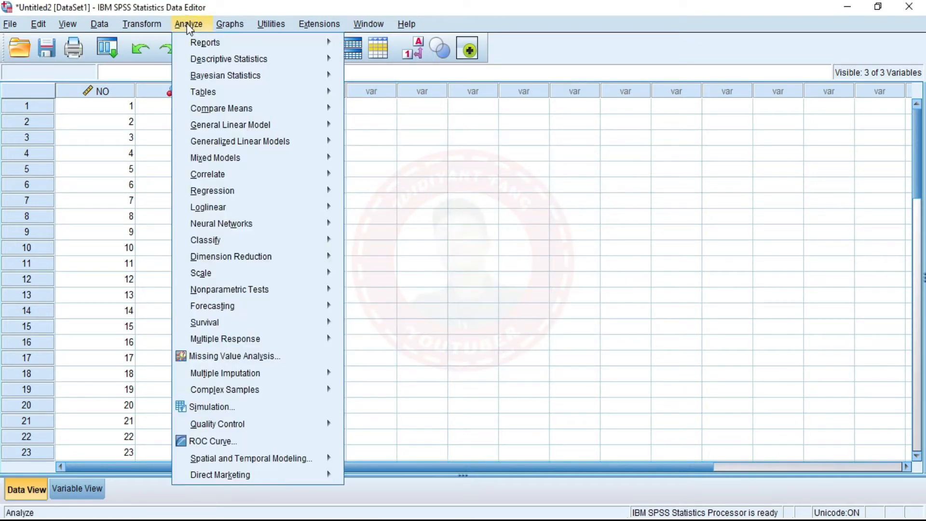
{"action": "mouse_move", "coordinate": [337, 67]}
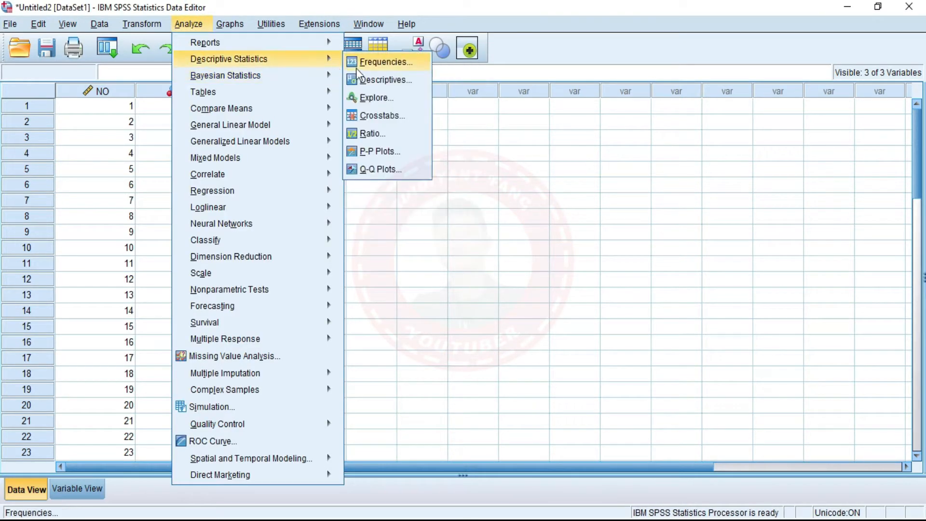
{"action": "left_click", "coordinate": [387, 114]}
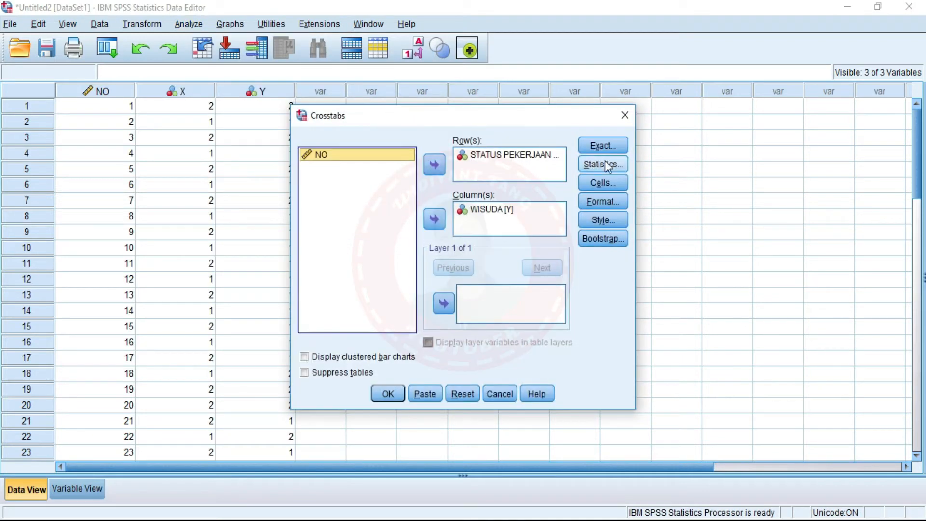
{"action": "left_click", "coordinate": [394, 400]}
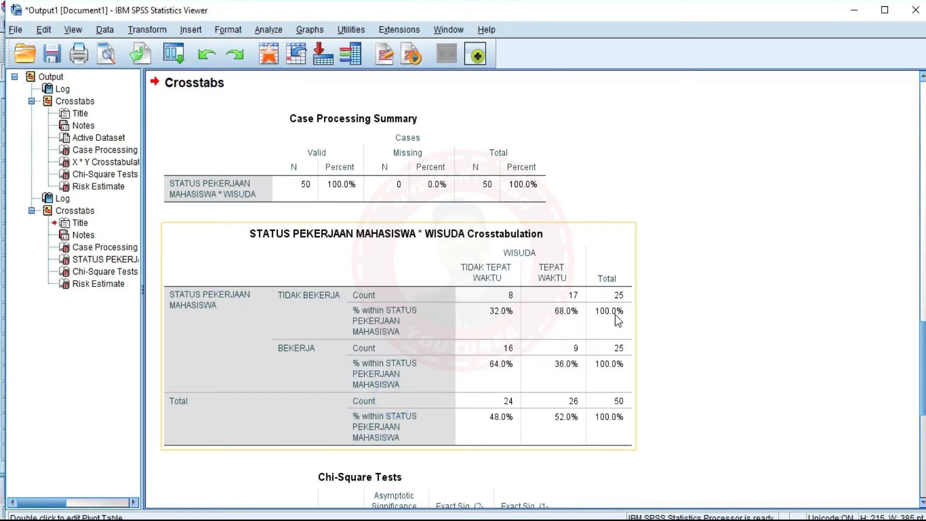
Step: Compare the labelled crosstabulation with the earlier X * Y table, and examine its Chi-Square Tests and Risk Estimate tables
{"action": "scroll", "coordinate": [432, 366], "scroll_direction": "down", "scroll_amount": 8}
{"action": "scroll", "coordinate": [508, 450], "scroll_direction": "up", "scroll_amount": 15}
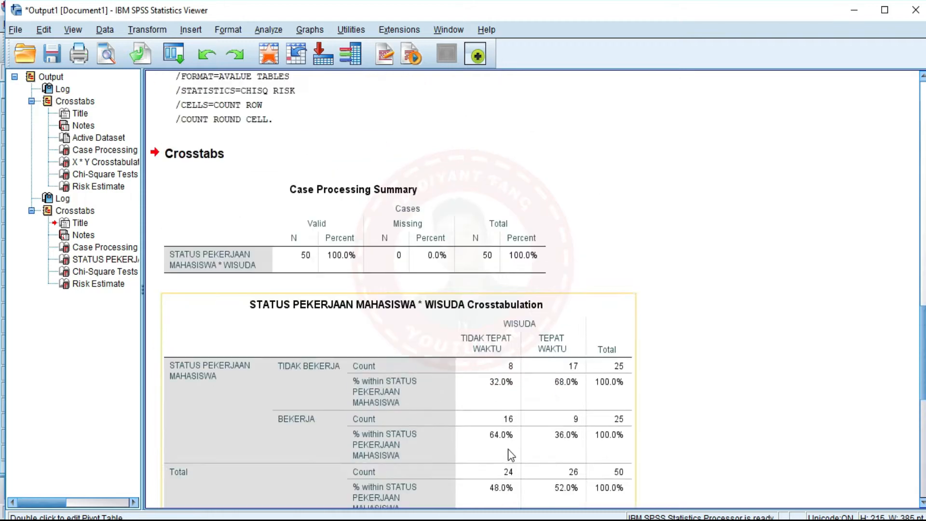
{"action": "scroll", "coordinate": [429, 299], "scroll_direction": "up", "scroll_amount": 3}
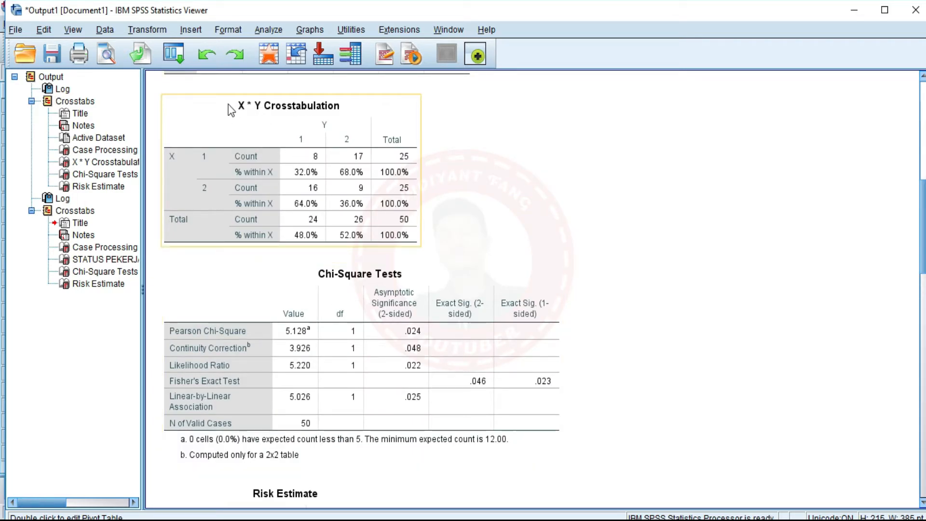
{"action": "scroll", "coordinate": [331, 212], "scroll_direction": "down", "scroll_amount": 15}
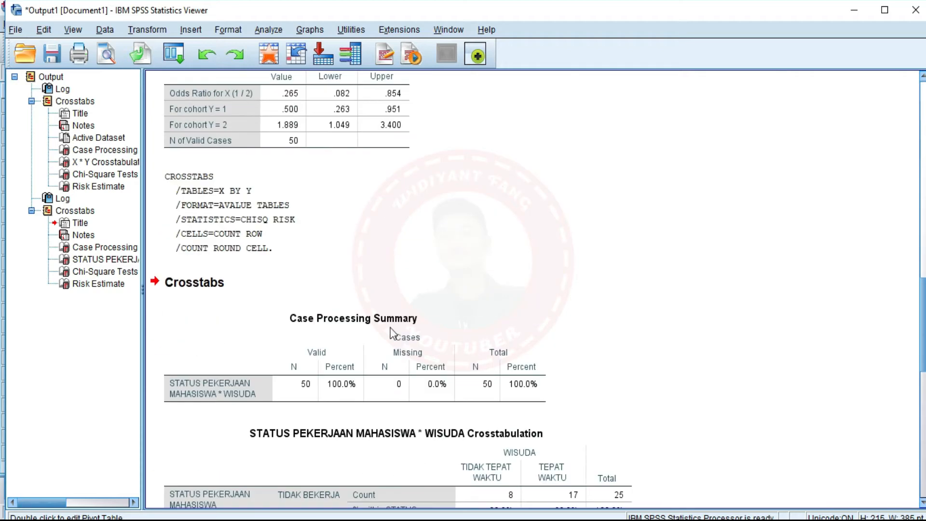
{"action": "scroll", "coordinate": [404, 389], "scroll_direction": "up", "scroll_amount": 4}
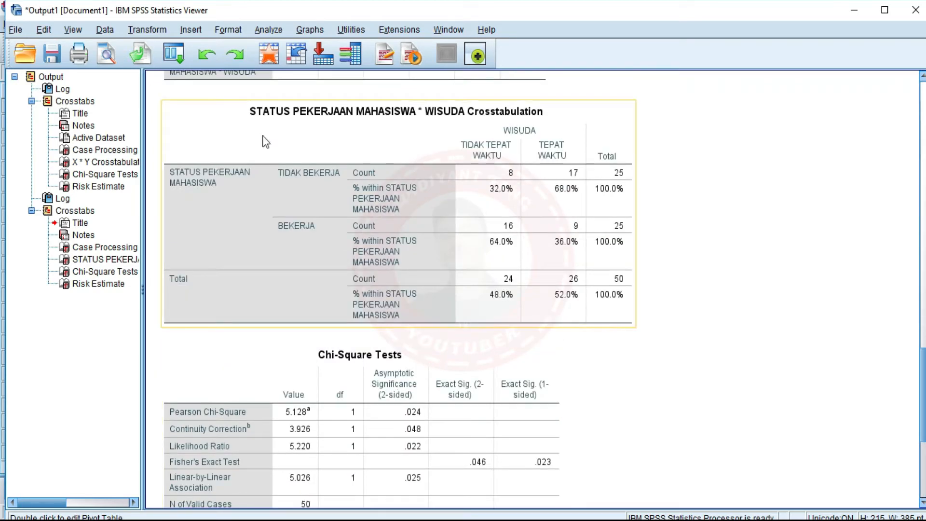
{"action": "left_click", "coordinate": [364, 137]}
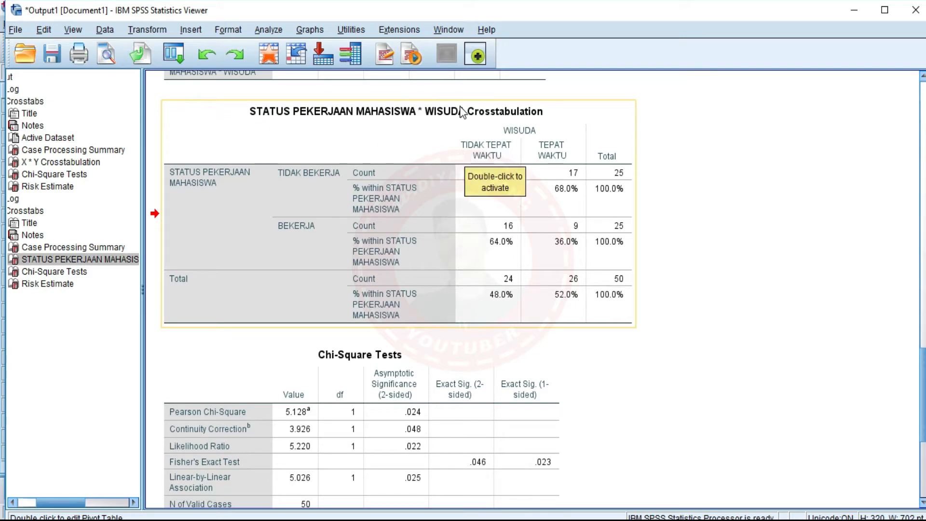
{"action": "scroll", "coordinate": [477, 169], "scroll_direction": "down", "scroll_amount": 3}
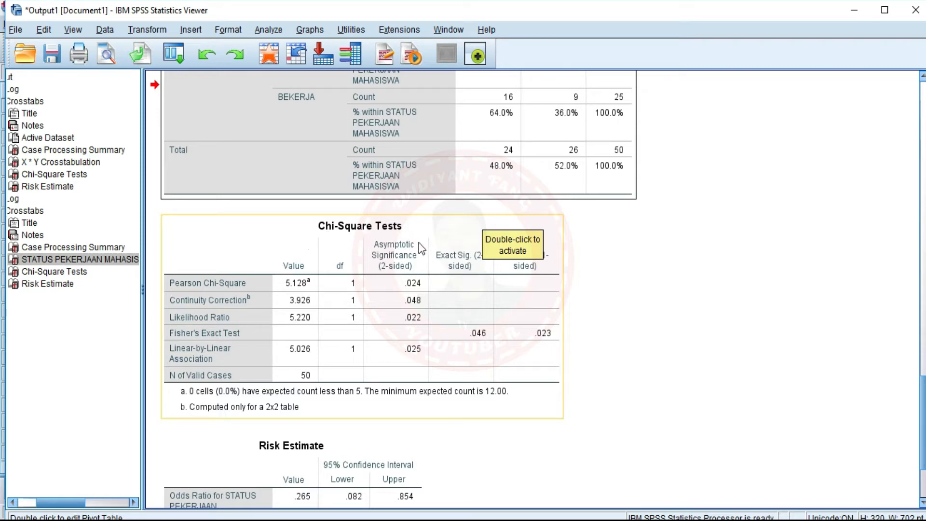
{"action": "scroll", "coordinate": [424, 246], "scroll_direction": "down", "scroll_amount": 3}
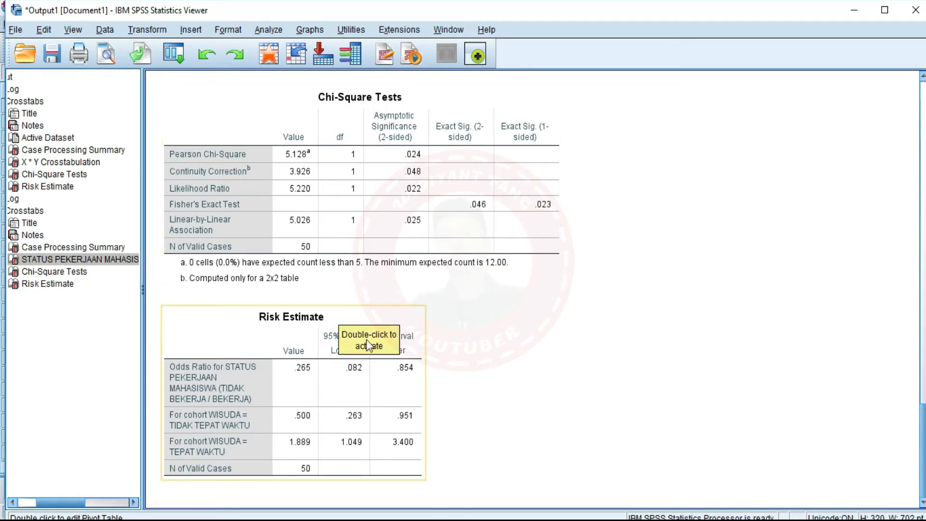
{"action": "scroll", "coordinate": [418, 442], "scroll_direction": "up", "scroll_amount": 7}
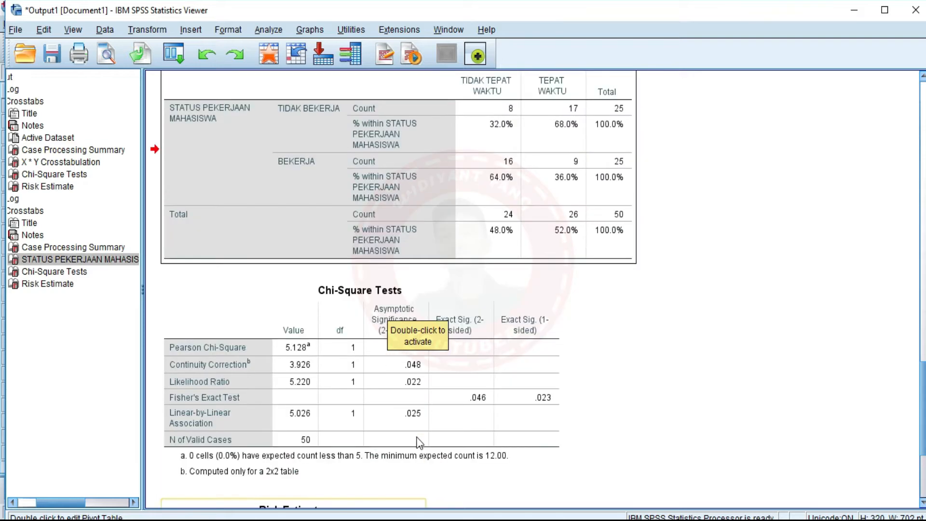